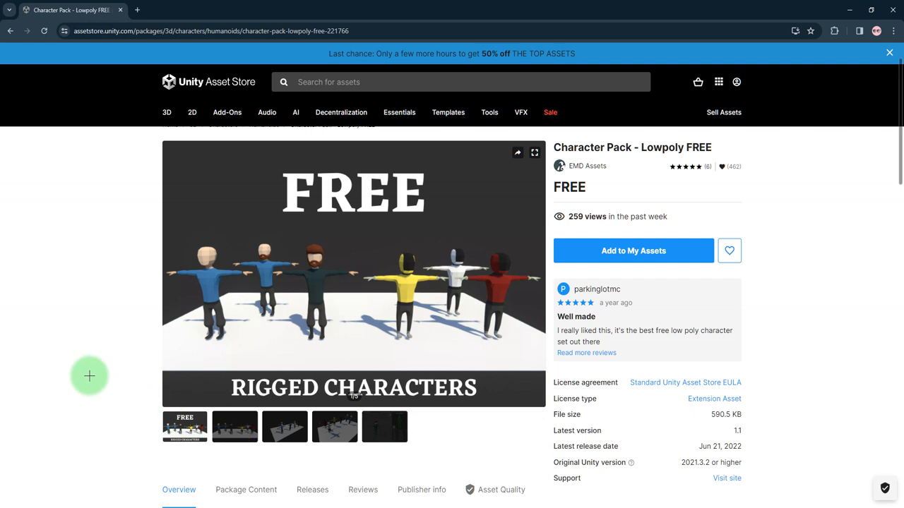
- Switch to Unity and inspect the previews of the character1 and character2 models from the low-poly character pack
{"action": "left_click", "coordinate": [702, 503]}
{"action": "left_click", "coordinate": [113, 412]}
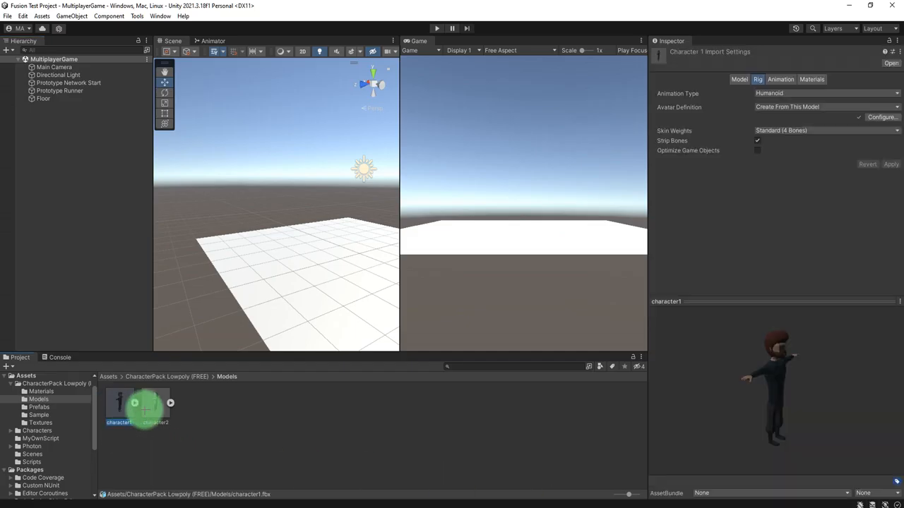
{"action": "left_click_drag", "start_coordinate": [792, 405], "coordinate": [657, 393]}
{"action": "left_click", "coordinate": [154, 406]}
{"action": "left_click_drag", "start_coordinate": [786, 397], "coordinate": [817, 396]}
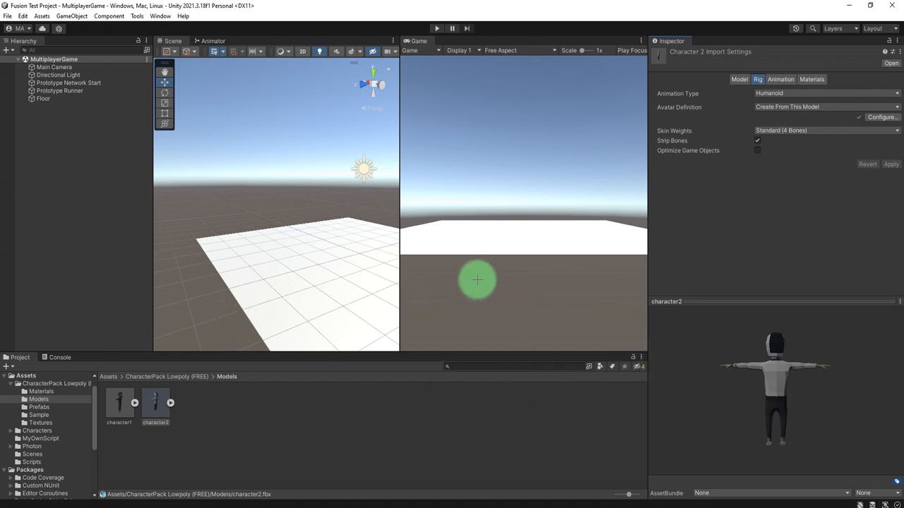
{"action": "left_click", "coordinate": [92, 137]}
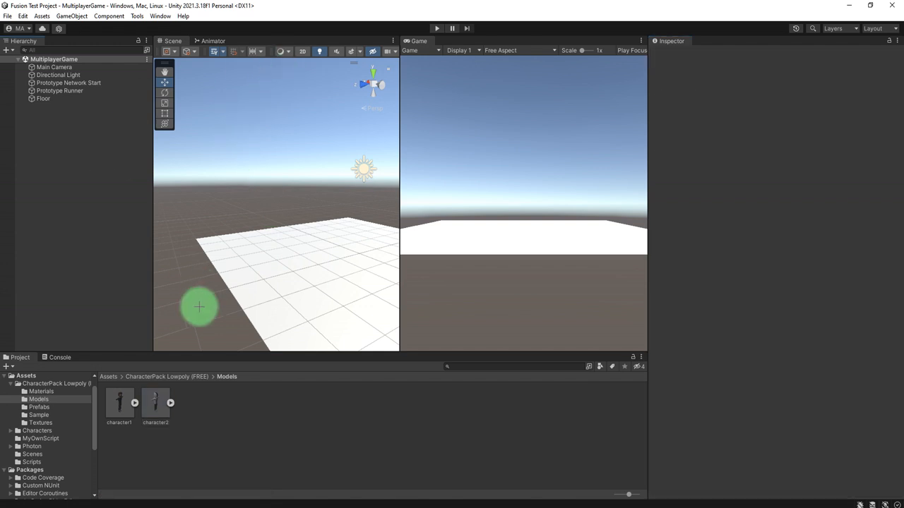
- Open StartScene from the project's Scenes folder
{"action": "left_click", "coordinate": [110, 376]}
{"action": "left_click", "coordinate": [294, 404]}
{"action": "left_click", "coordinate": [258, 443]}
{"action": "double_click", "coordinate": [262, 406]}
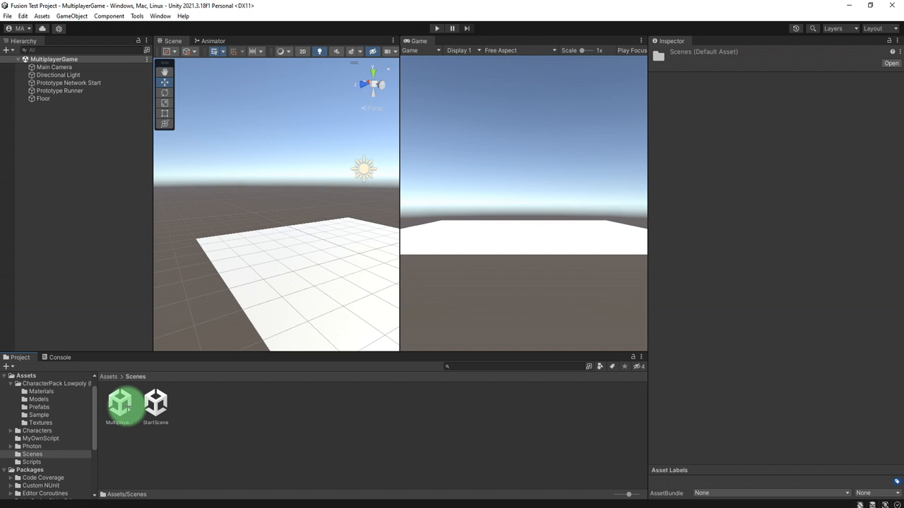
{"action": "left_click", "coordinate": [156, 404]}
{"action": "double_click", "coordinate": [156, 404]}
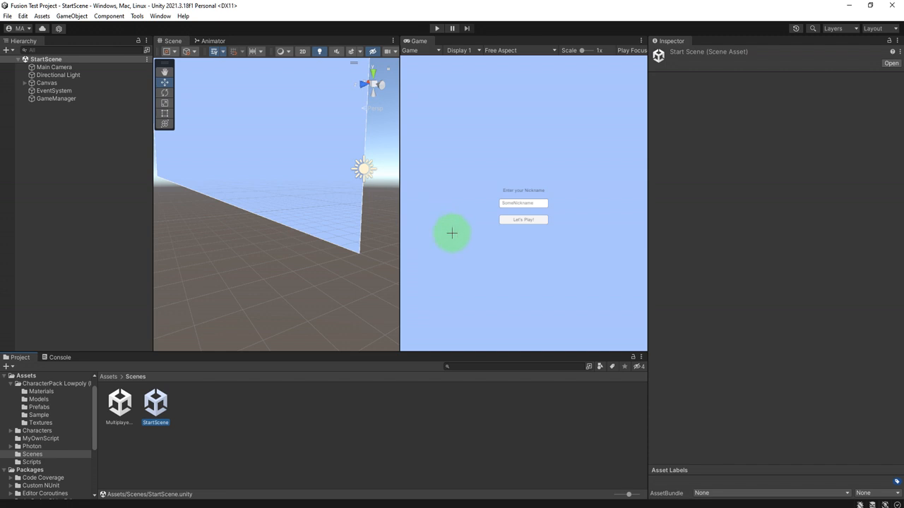
- Browse to the Models folder of CharacterPack Lowpoly (FREE) and view the character2 model
{"action": "left_click", "coordinate": [113, 375]}
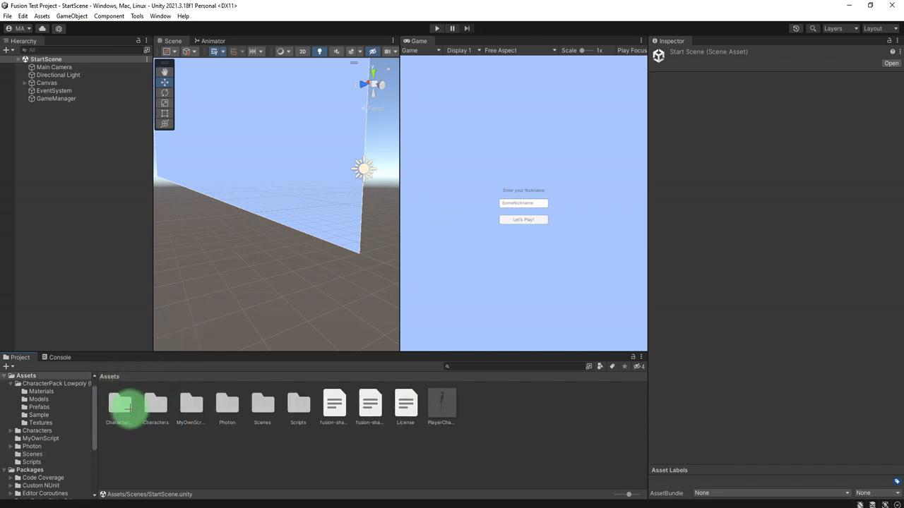
{"action": "double_click", "coordinate": [123, 408]}
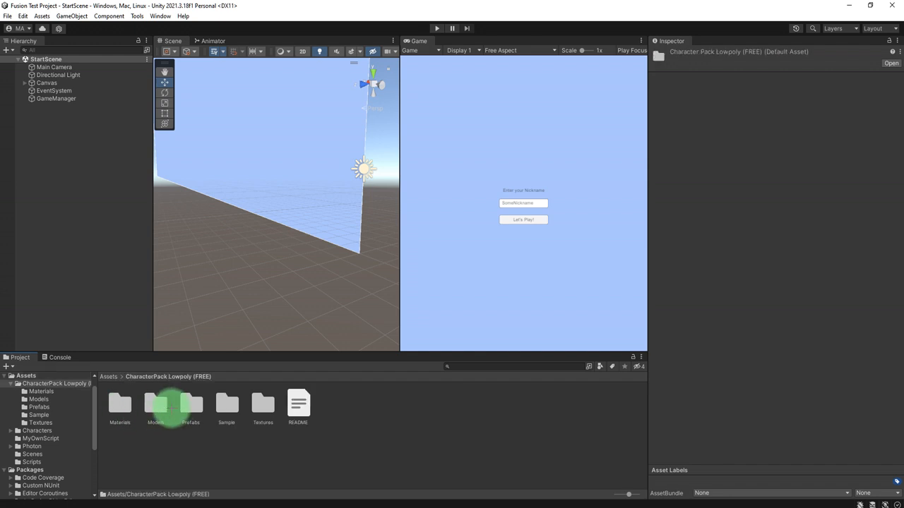
{"action": "double_click", "coordinate": [155, 406]}
{"action": "left_click", "coordinate": [153, 403]}
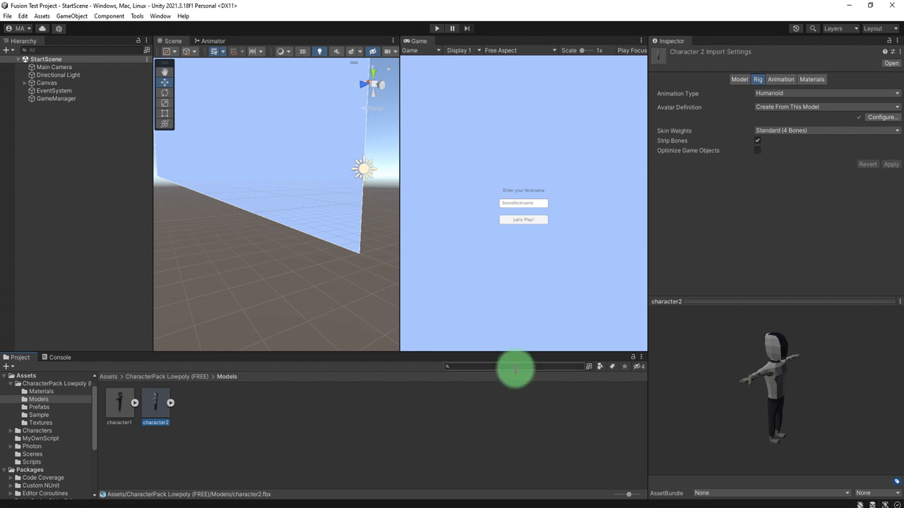
- Rename the PlayerCharacter prefab in the Assets folder to Character1
{"action": "left_click", "coordinate": [110, 377]}
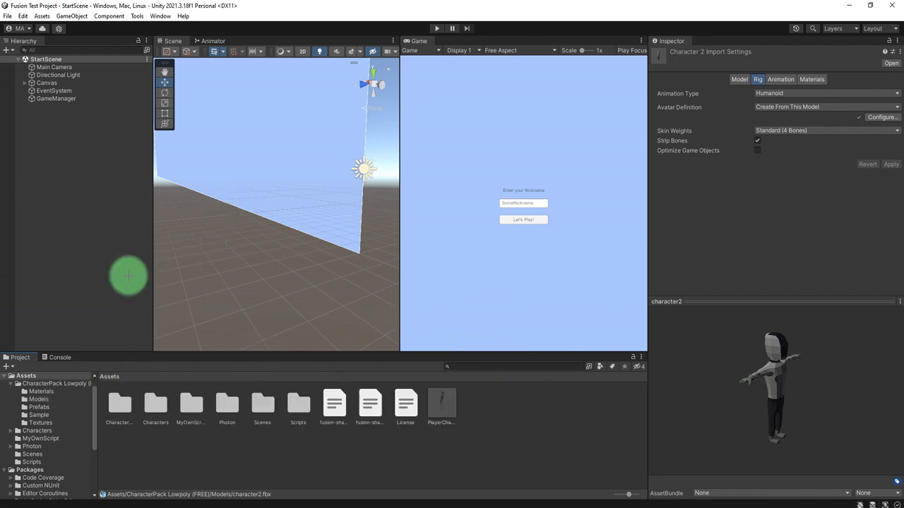
{"action": "left_click", "coordinate": [443, 404]}
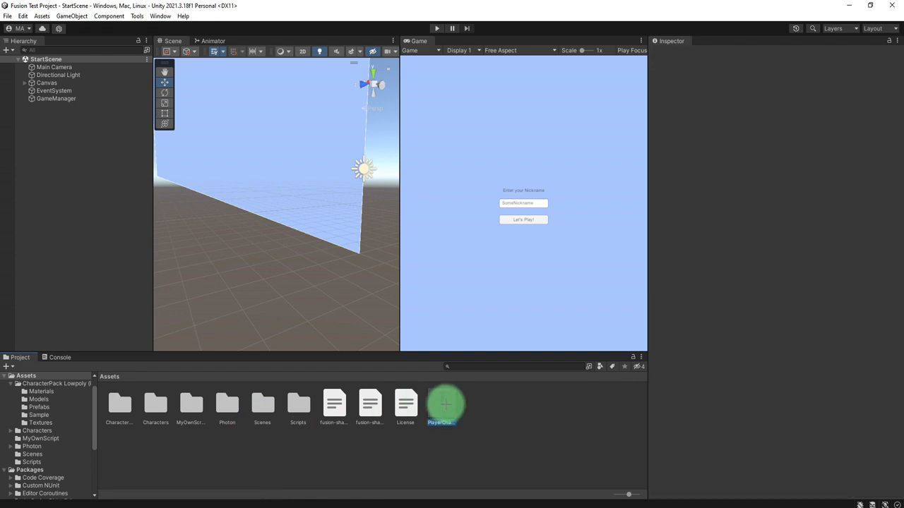
{"action": "left_click", "coordinate": [469, 447]}
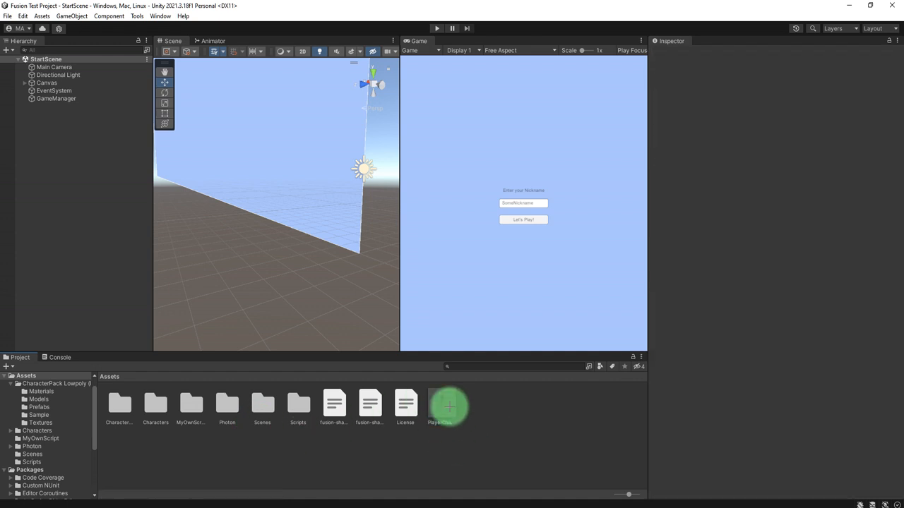
{"action": "left_click", "coordinate": [449, 406]}
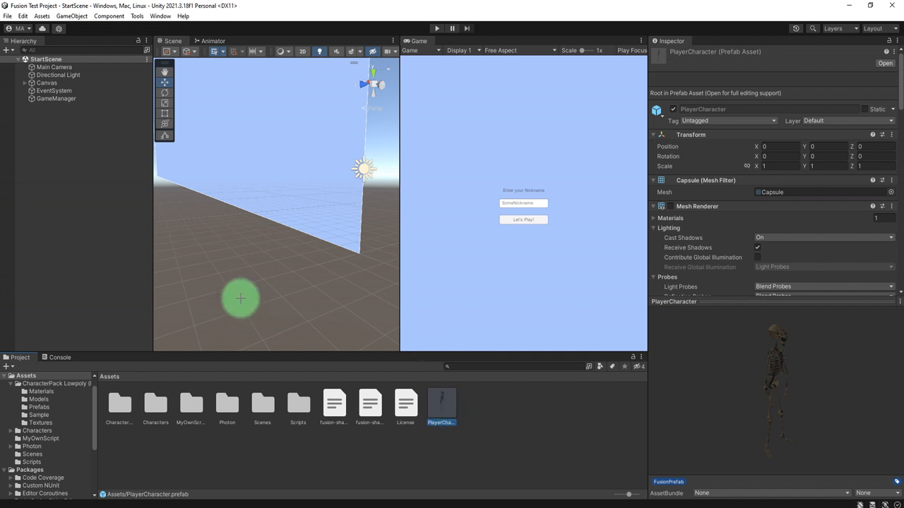
{"action": "left_click", "coordinate": [532, 418]}
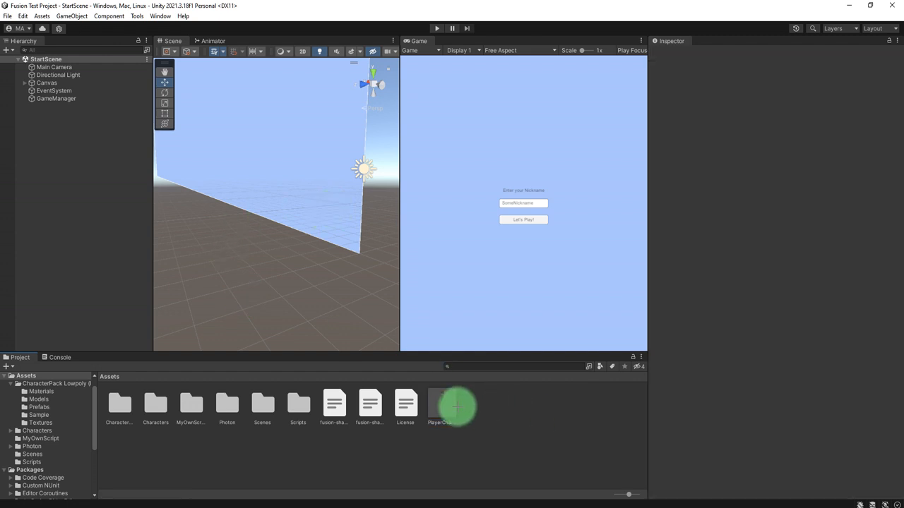
{"action": "left_click", "coordinate": [439, 420]}
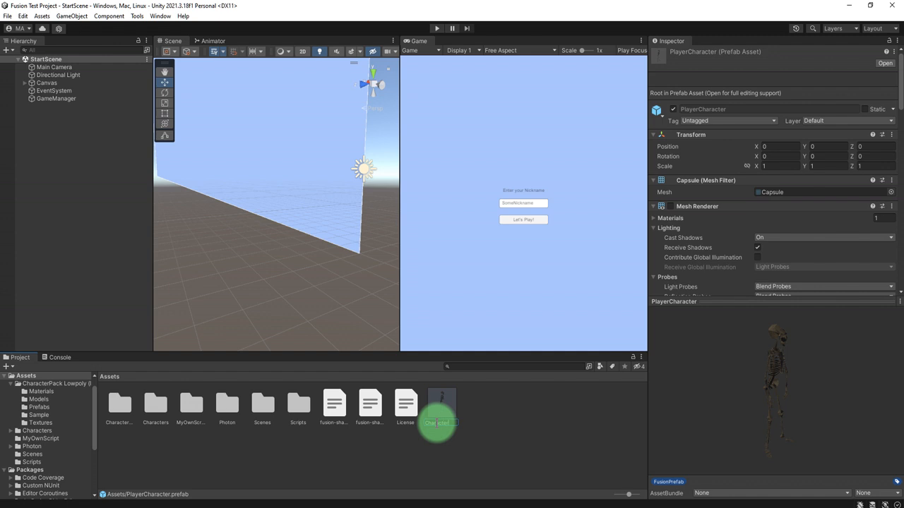
{"action": "key", "text": "Return"}
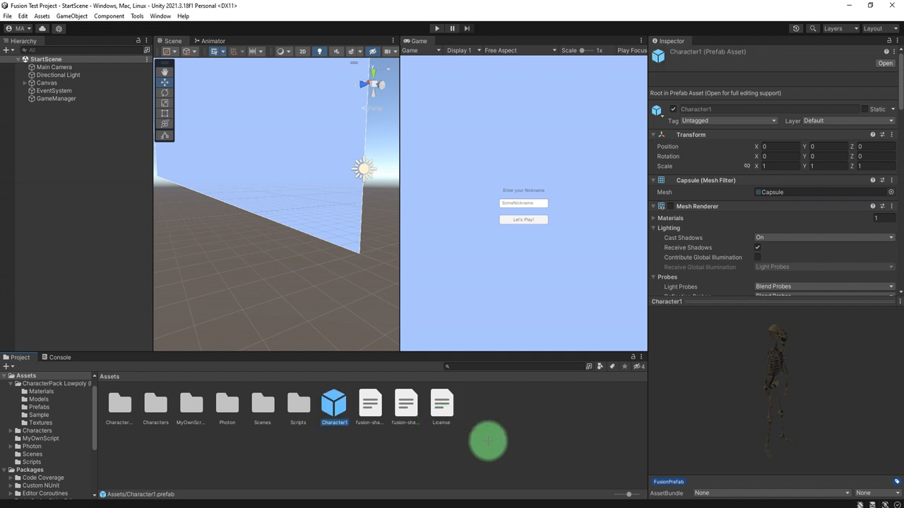
- Duplicate the Character1 prefab and name the copy Character2
{"action": "left_click", "coordinate": [399, 459]}
{"action": "left_click", "coordinate": [334, 405]}
{"action": "left_click", "coordinate": [389, 442]}
{"action": "left_click", "coordinate": [334, 406]}
{"action": "left_click", "coordinate": [367, 439]}
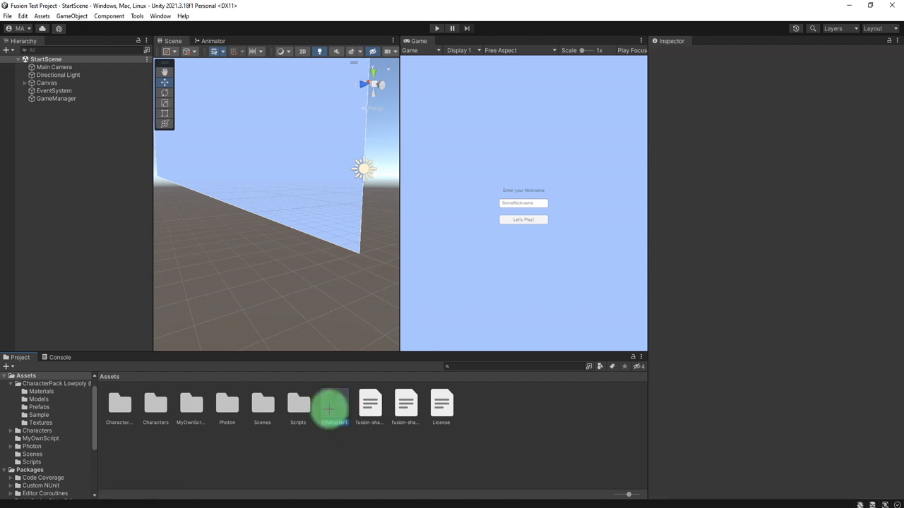
{"action": "left_click", "coordinate": [330, 409]}
{"action": "left_click", "coordinate": [399, 448]}
{"action": "left_click", "coordinate": [335, 401]}
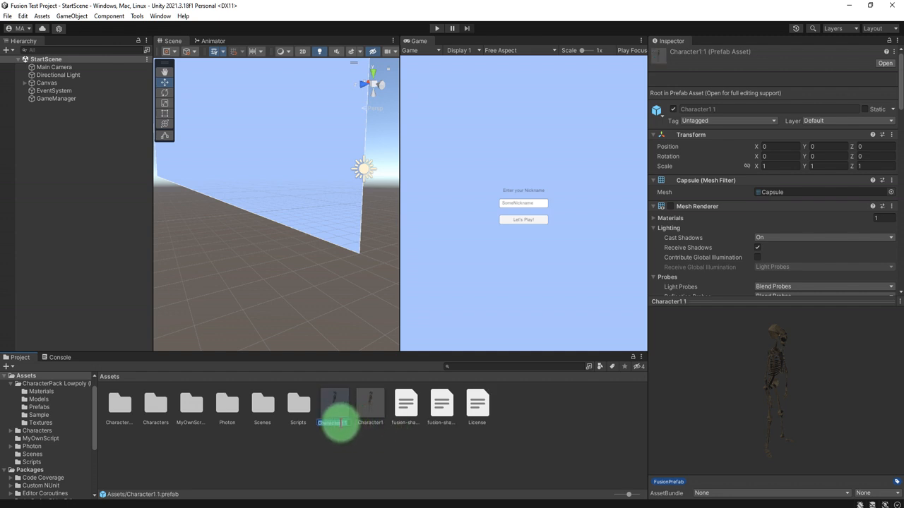
{"action": "left_click_drag", "start_coordinate": [341, 424], "coordinate": [370, 425]}
{"action": "type", "text": "2"}
{"action": "key", "text": "Return"}
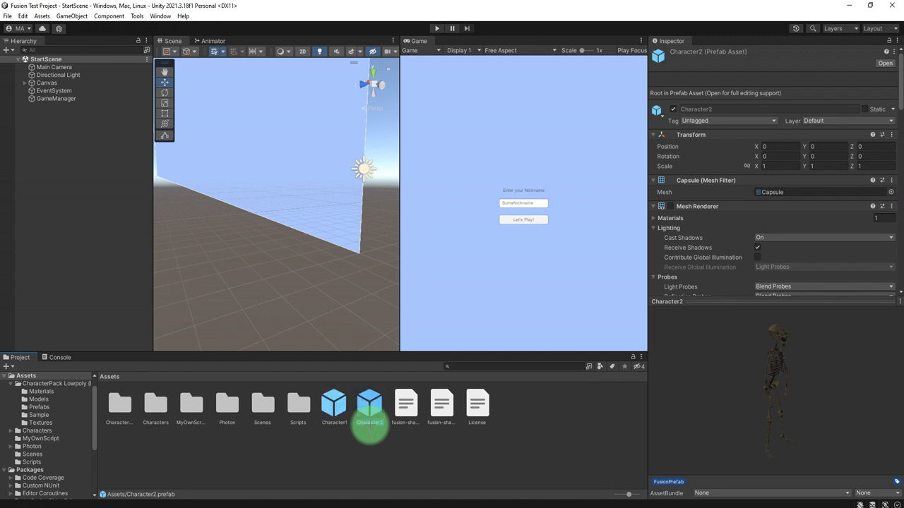
- Open the Character2 prefab for editing and view its CharacterModel skeleton
{"action": "left_click", "coordinate": [367, 450]}
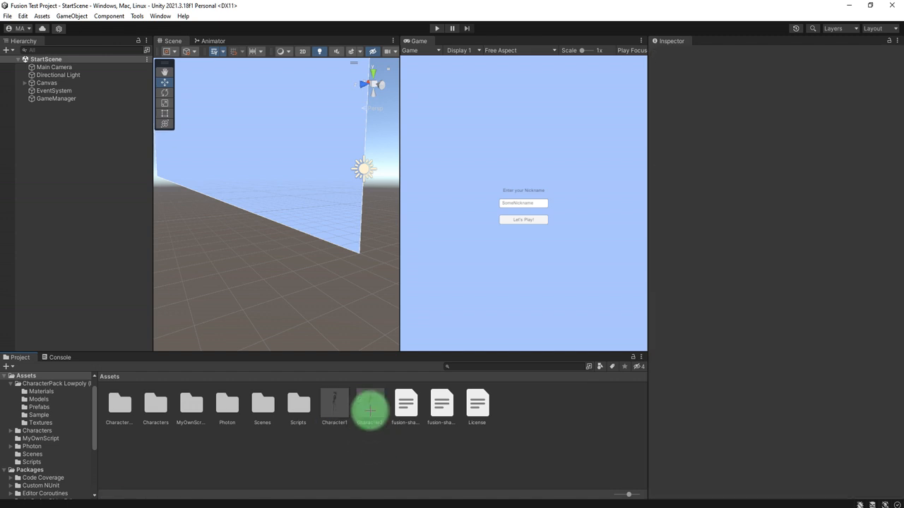
{"action": "double_click", "coordinate": [371, 408]}
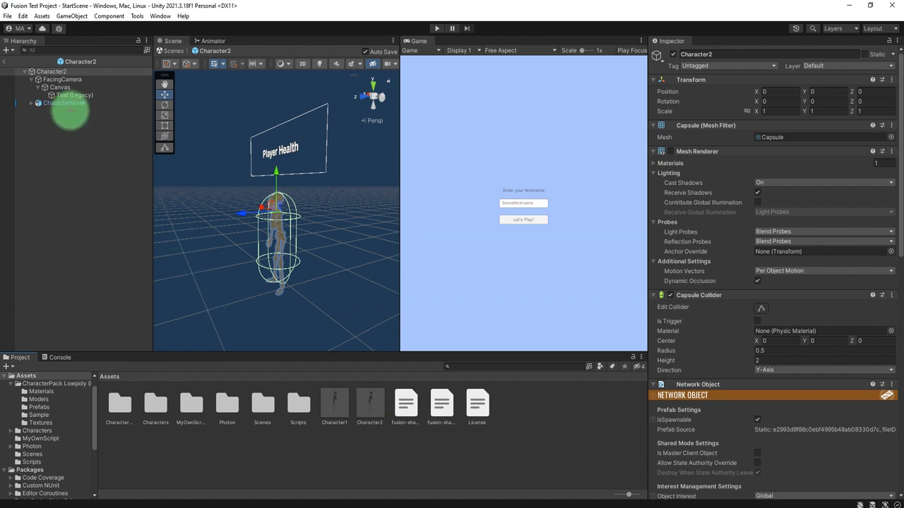
{"action": "left_click", "coordinate": [65, 103]}
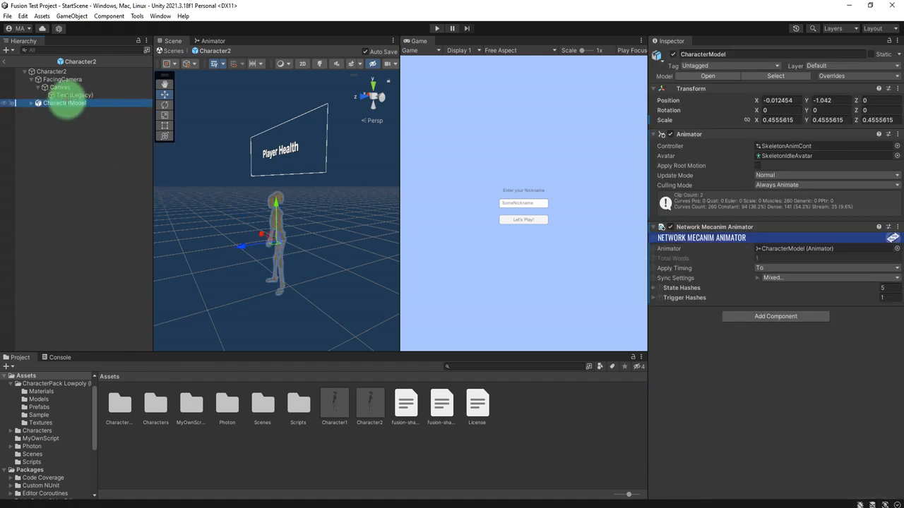
{"action": "key", "text": "alt"}
{"action": "mouse_move", "coordinate": [260, 260]}
{"action": "left_mouse_down", "text": "alt"}
{"action": "mouse_move", "coordinate": [242, 259]}
{"action": "mouse_move", "coordinate": [300, 298]}
{"action": "left_mouse_up", "text": "alt"}
- Add the character1 model from the CharacterPack Models folder to the Character2 prefab as a child of its root
{"action": "double_click", "coordinate": [117, 401]}
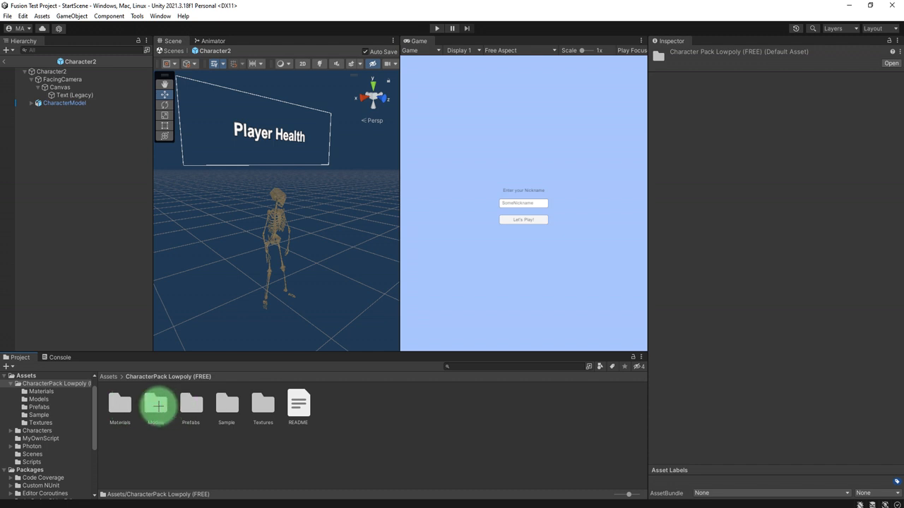
{"action": "double_click", "coordinate": [157, 404]}
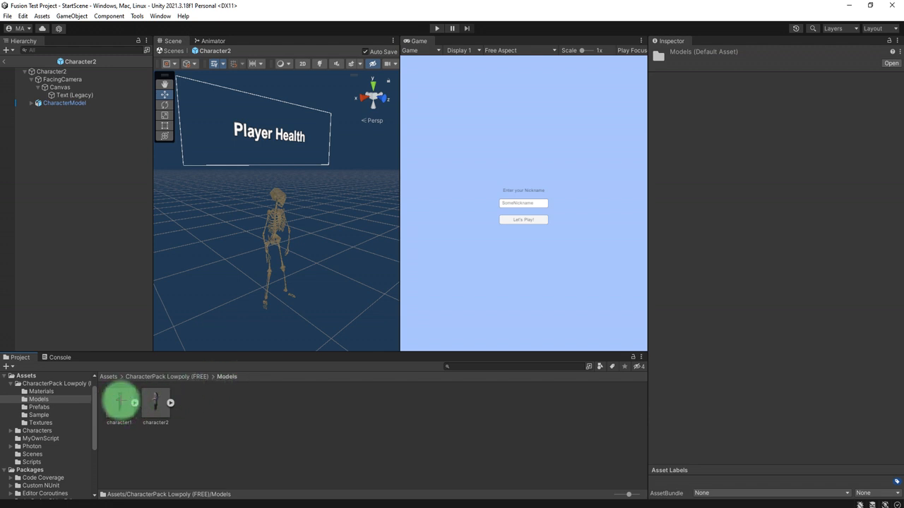
{"action": "left_click_drag", "start_coordinate": [120, 401], "coordinate": [129, 350]}
{"action": "left_click_drag", "start_coordinate": [125, 146], "coordinate": [43, 111]}
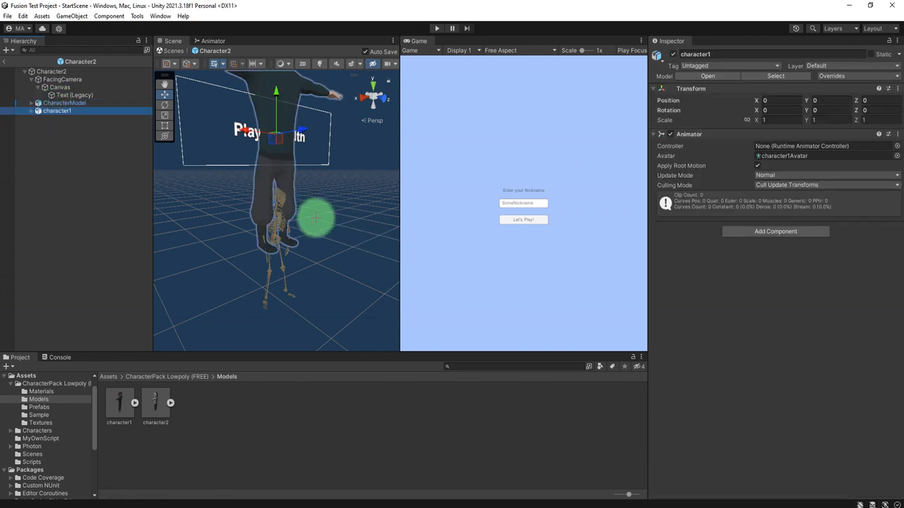
- Lower the character1 model inside the prefab to about Y -1.083, level with the skeleton's feet
{"action": "middle_click_drag", "start_coordinate": [315, 217], "coordinate": [310, 191]}
{"action": "left_click_drag", "start_coordinate": [310, 191], "coordinate": [308, 108], "text": "alt"}
{"action": "middle_click_drag", "start_coordinate": [320, 170], "coordinate": [322, 186]}
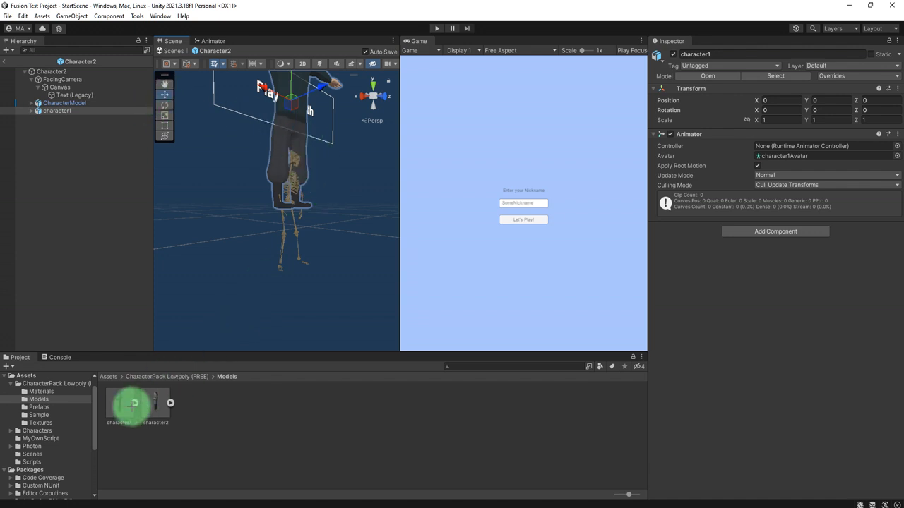
{"action": "left_click", "coordinate": [135, 403]}
{"action": "left_click", "coordinate": [156, 401]}
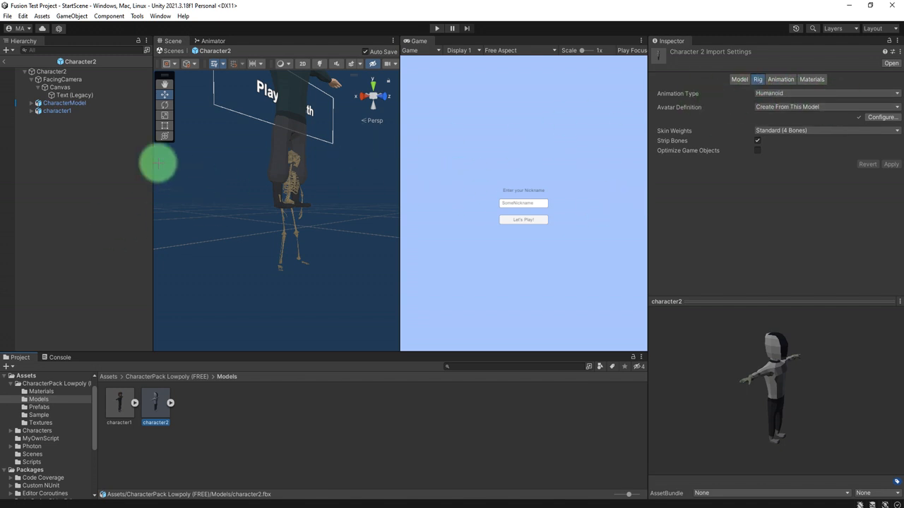
{"action": "left_click", "coordinate": [64, 110]}
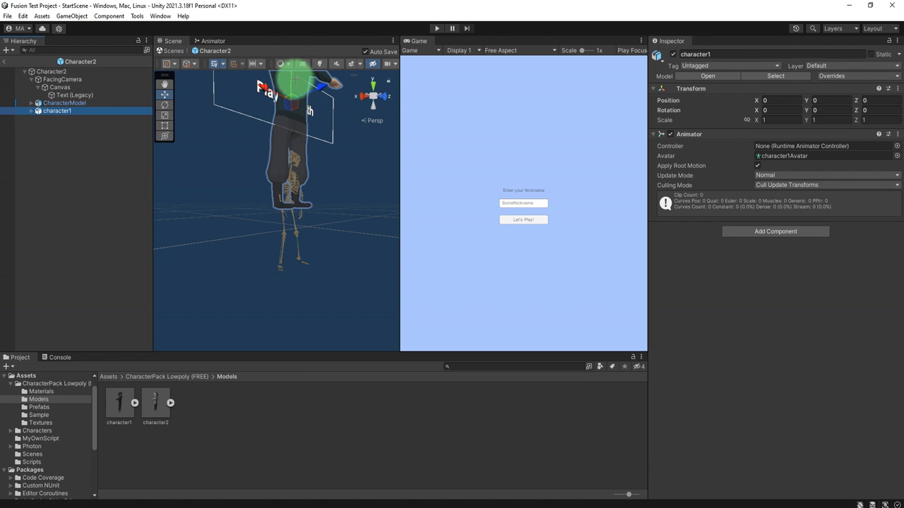
{"action": "left_click_drag", "start_coordinate": [289, 83], "coordinate": [290, 139]}
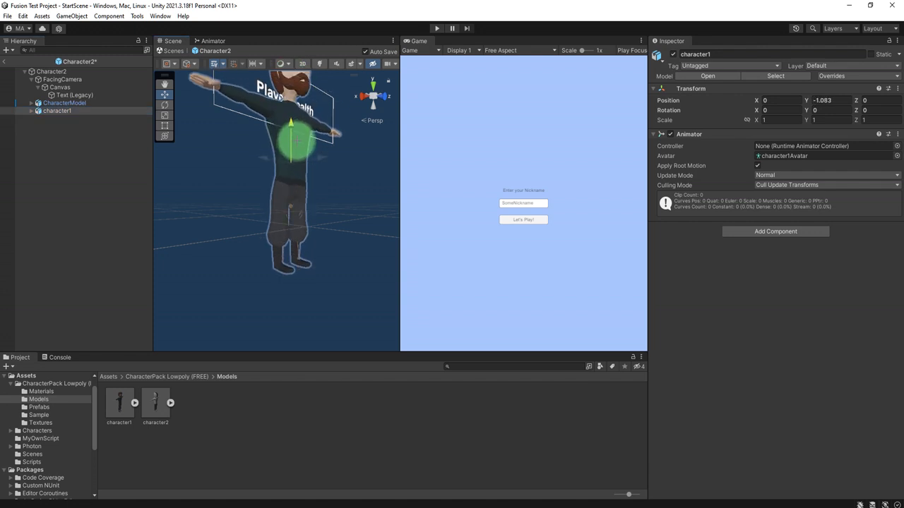
- Scale character1 uniformly to about 0.505 and lower it to about Y -1.077 to match the skeleton
{"action": "mouse_move", "coordinate": [344, 210]}
{"action": "left_mouse_down", "text": "alt"}
{"action": "mouse_move", "coordinate": [213, 216]}
{"action": "mouse_move", "coordinate": [316, 218]}
{"action": "mouse_move", "coordinate": [335, 208]}
{"action": "left_mouse_up", "text": "alt"}
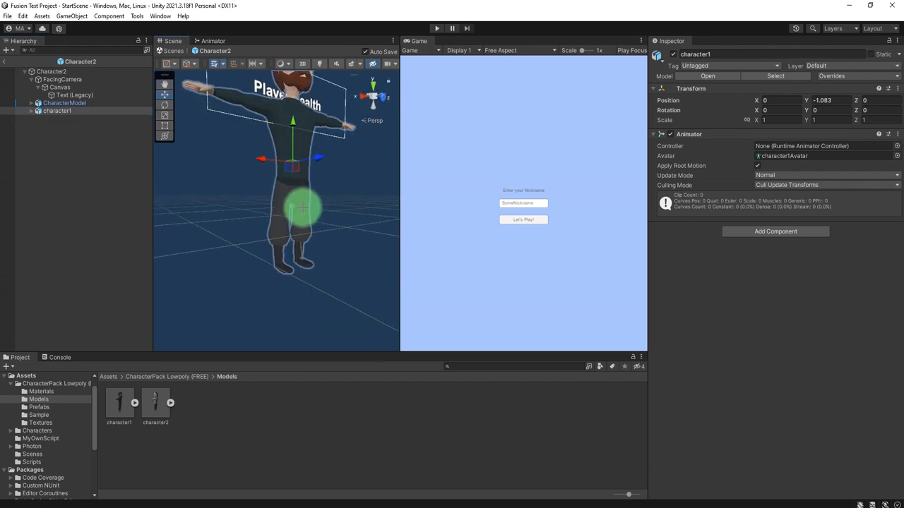
{"action": "scroll", "coordinate": [302, 209], "scroll_direction": "up", "scroll_amount": 3}
{"action": "left_click", "coordinate": [165, 115]}
{"action": "left_click_drag", "start_coordinate": [303, 145], "coordinate": [276, 153]}
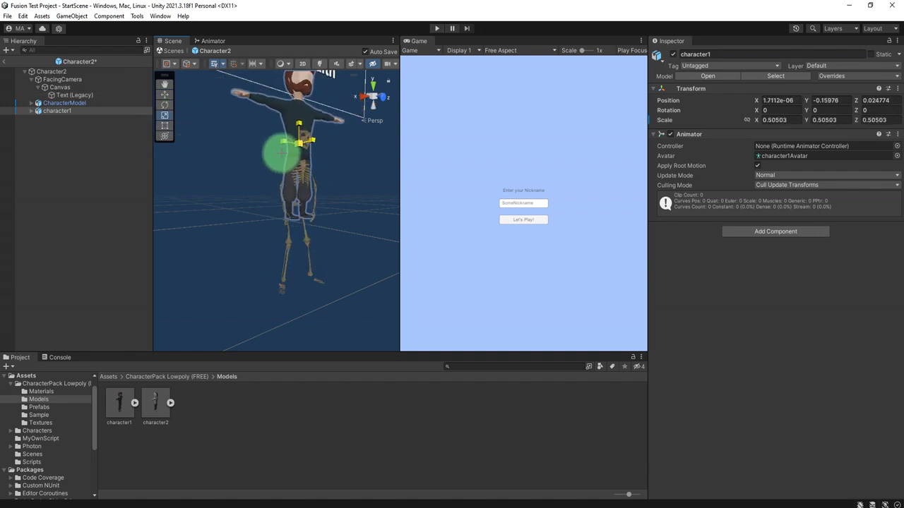
{"action": "left_click", "coordinate": [164, 94]}
{"action": "left_click_drag", "start_coordinate": [298, 120], "coordinate": [369, 118]}
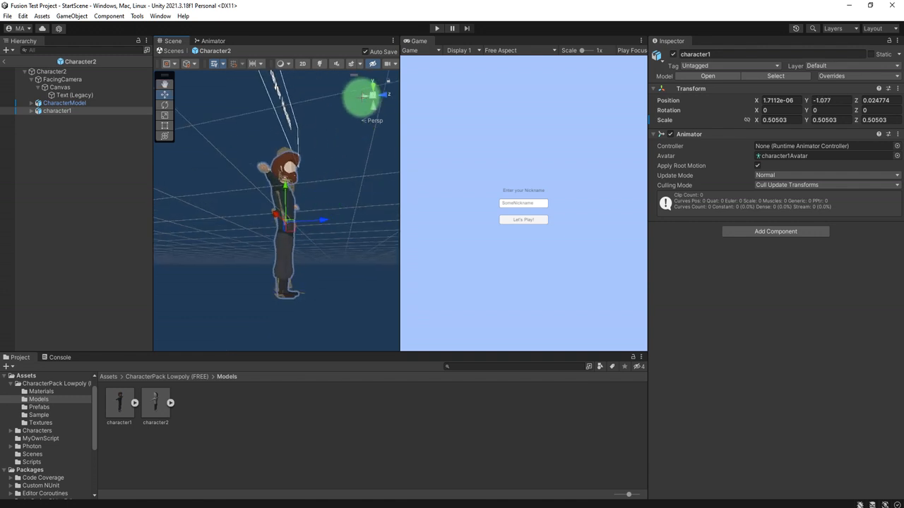
- Using the back view, enlarge character1 uniformly to about 0.532 and align it with the skeleton at about Y -1.075
{"action": "left_click", "coordinate": [383, 94]}
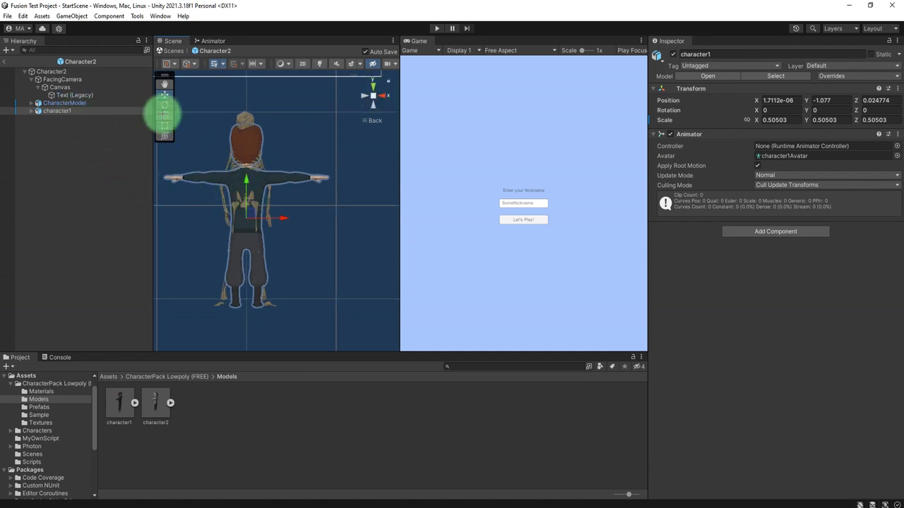
{"action": "left_click", "coordinate": [164, 115]}
{"action": "left_click_drag", "start_coordinate": [246, 217], "coordinate": [248, 216]}
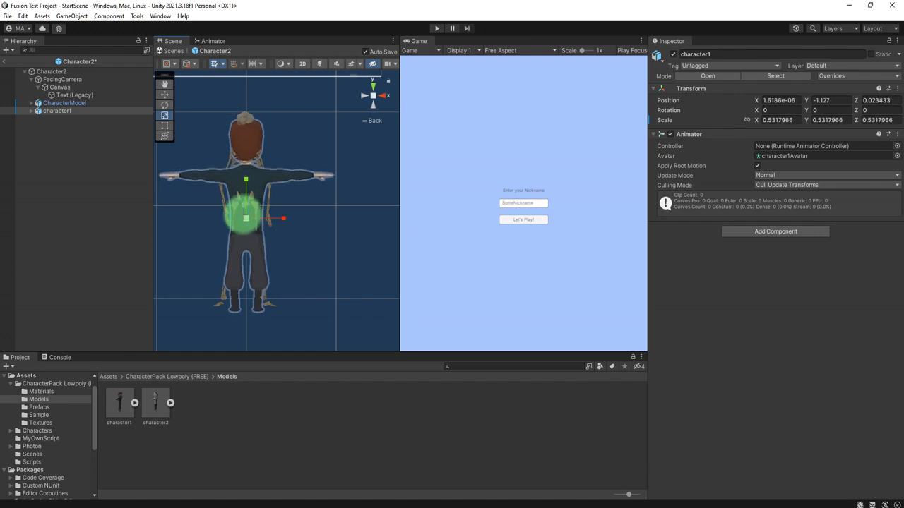
{"action": "left_click", "coordinate": [165, 95]}
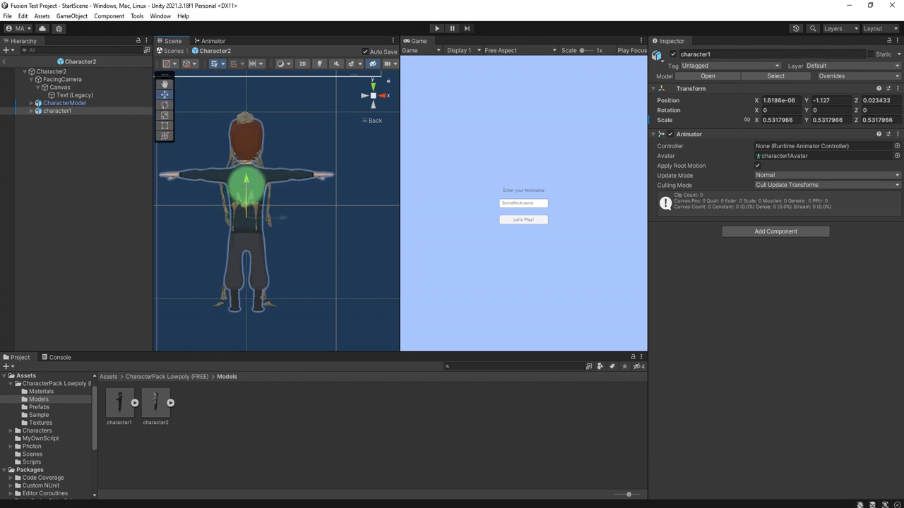
{"action": "left_click_drag", "start_coordinate": [281, 217], "coordinate": [282, 213]}
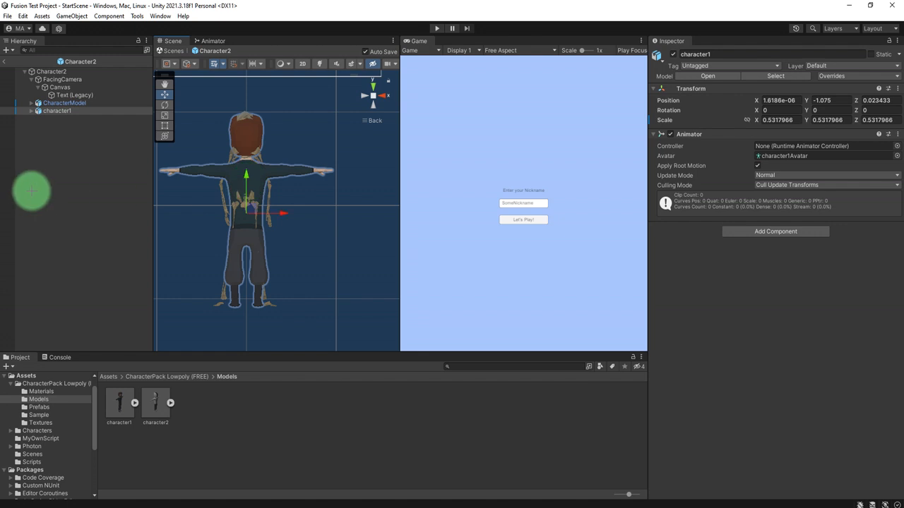
{"action": "left_click", "coordinate": [81, 137]}
{"action": "left_click", "coordinate": [65, 111]}
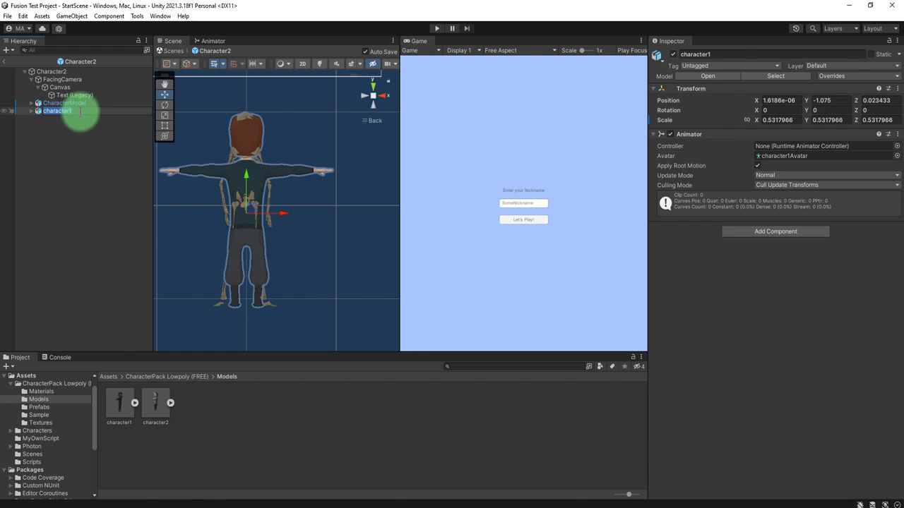
{"action": "left_click", "coordinate": [70, 158]}
{"action": "left_click", "coordinate": [84, 109]}
{"action": "left_click", "coordinate": [87, 187]}
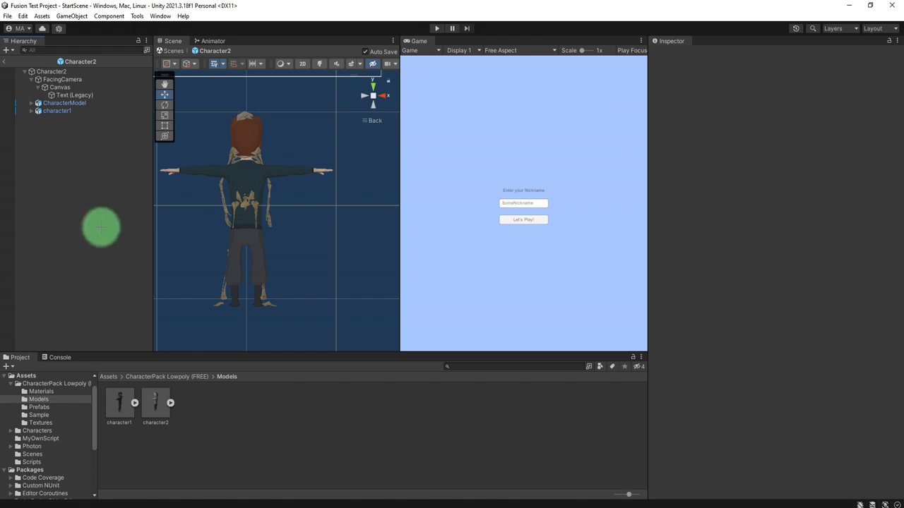
- Copy the Animator component from CharacterModel and paste its values into character1's Animator
{"action": "left_click", "coordinate": [61, 72]}
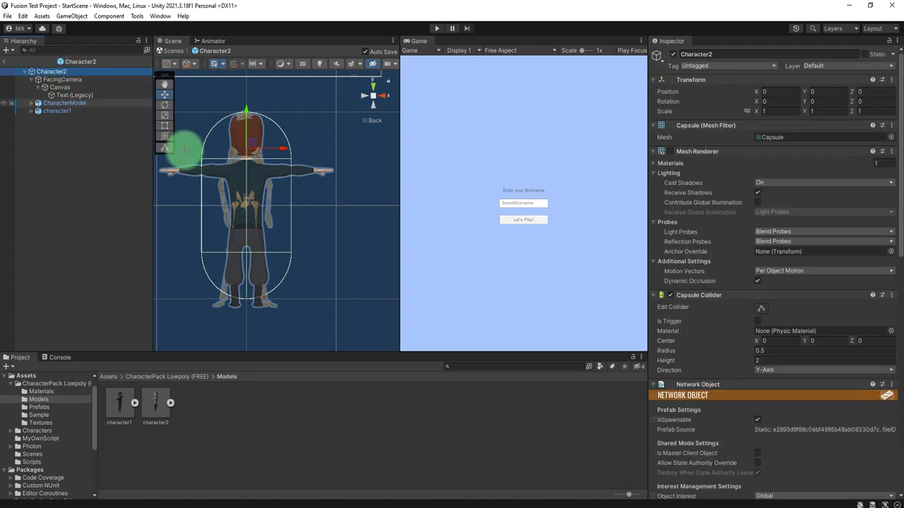
{"action": "scroll", "coordinate": [702, 365], "scroll_direction": "down", "scroll_amount": 15}
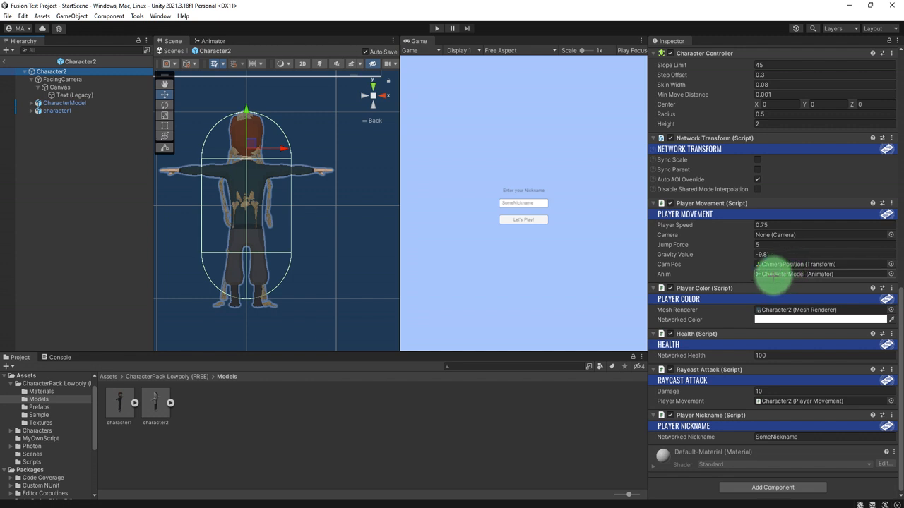
{"action": "left_click", "coordinate": [59, 111]}
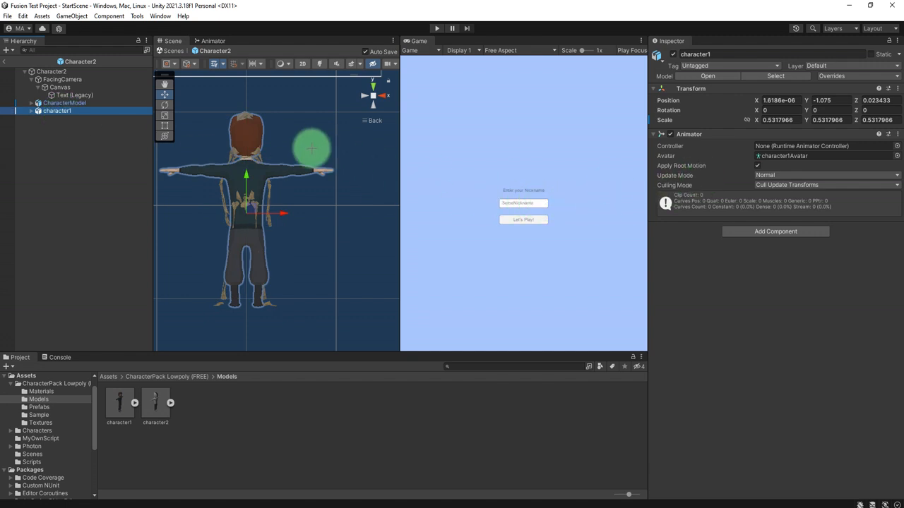
{"action": "left_click", "coordinate": [60, 103]}
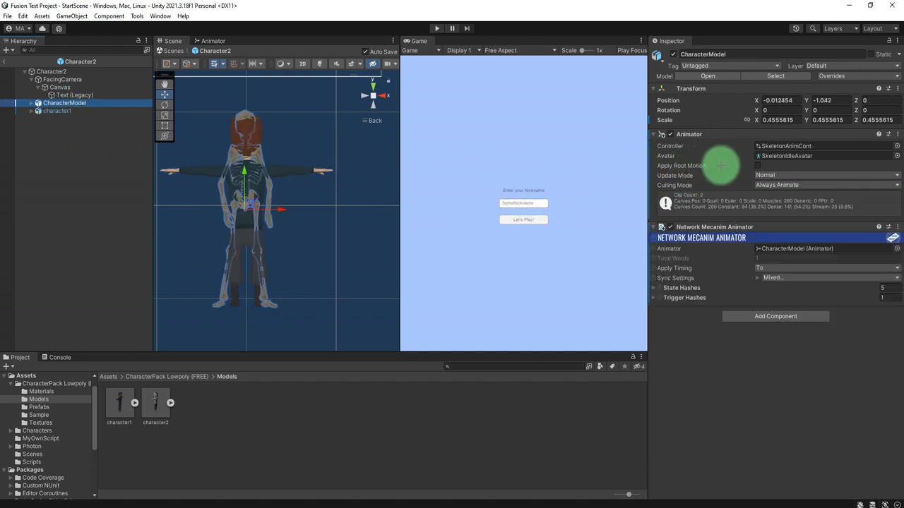
{"action": "left_click", "coordinate": [898, 134]}
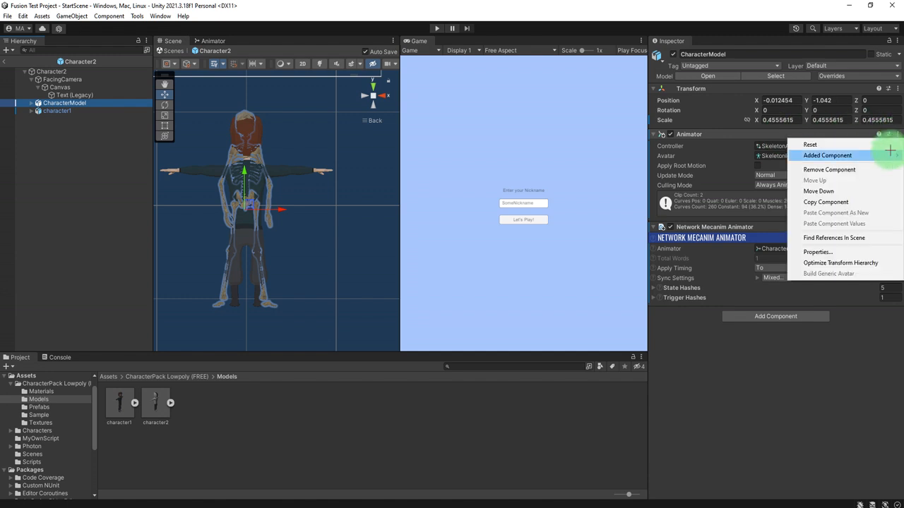
{"action": "left_click", "coordinate": [824, 202]}
{"action": "left_click", "coordinate": [57, 111]}
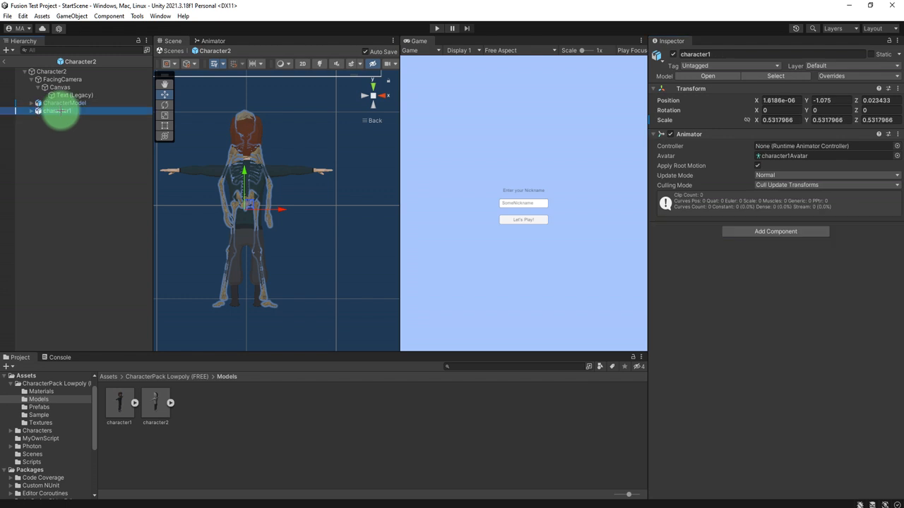
{"action": "left_click", "coordinate": [897, 134]}
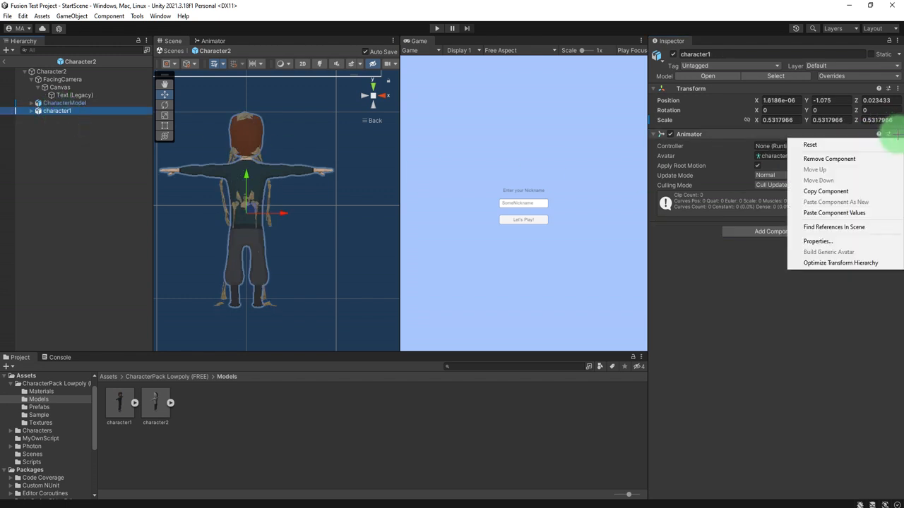
{"action": "left_click", "coordinate": [858, 213]}
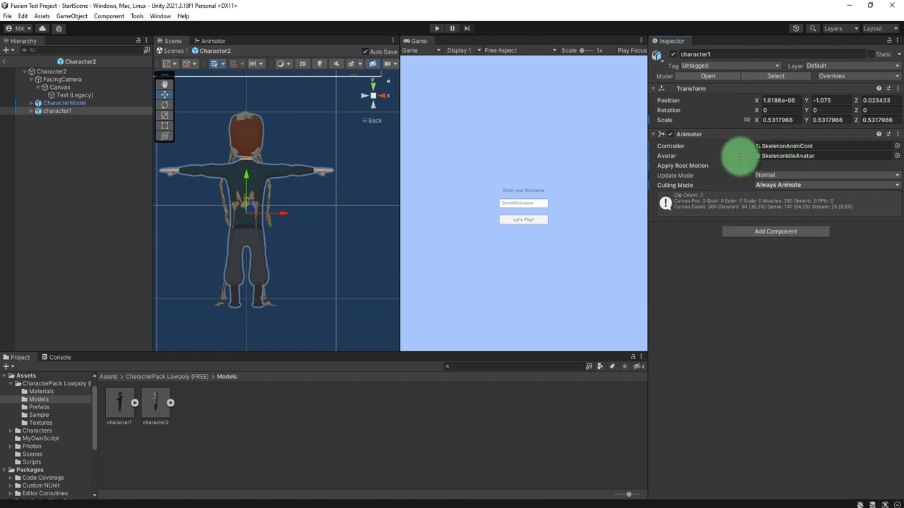
- Assign the character1Avatar contained in the character1 model asset as the avatar of character1's Animator
{"action": "left_click", "coordinate": [135, 402]}
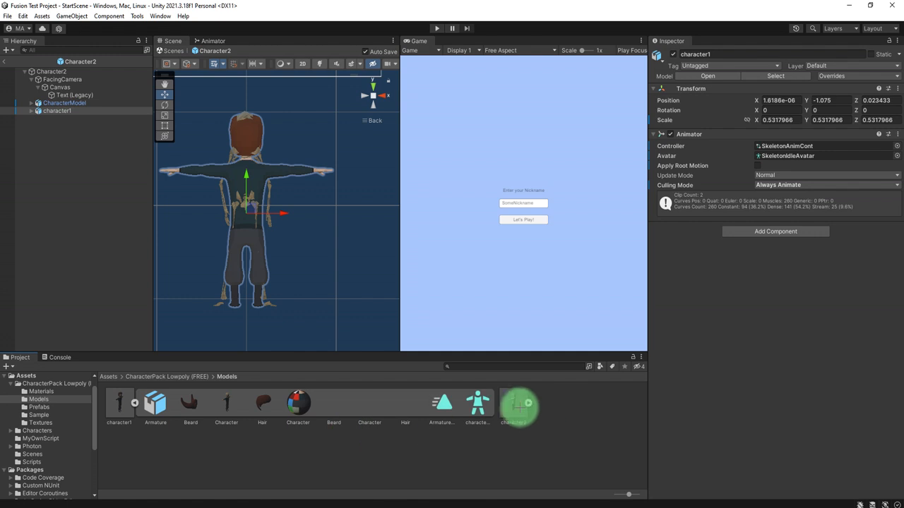
{"action": "left_click_drag", "start_coordinate": [478, 404], "coordinate": [786, 159]}
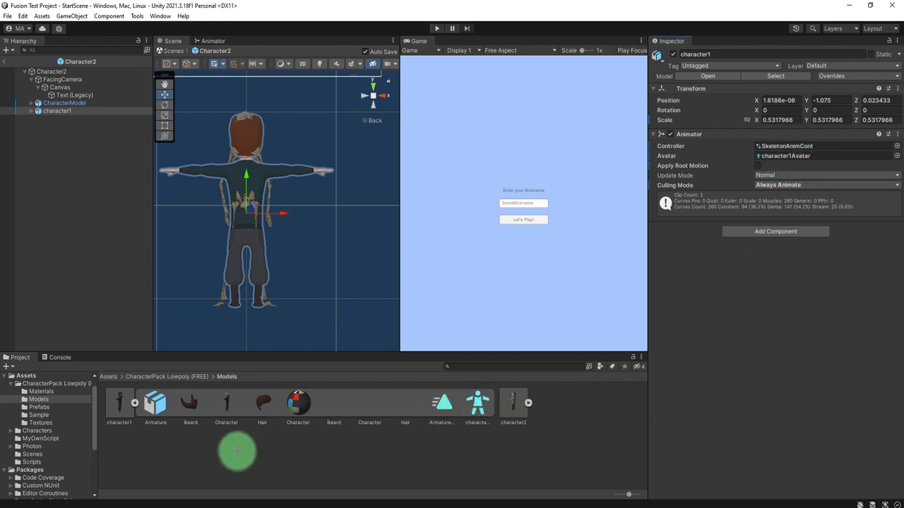
{"action": "left_click", "coordinate": [134, 403]}
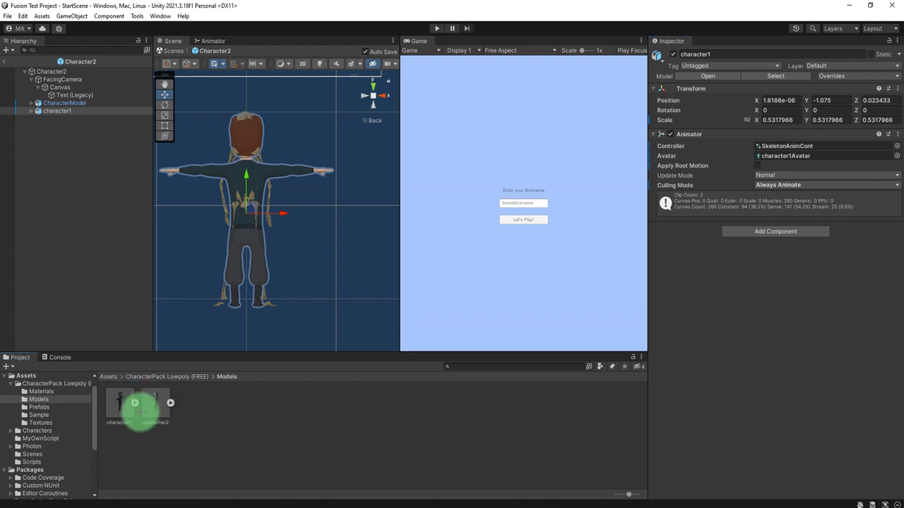
- Copy CharacterModel's Network Mecanim Animator component and paste it onto character1 as a new component
{"action": "left_click", "coordinate": [63, 104]}
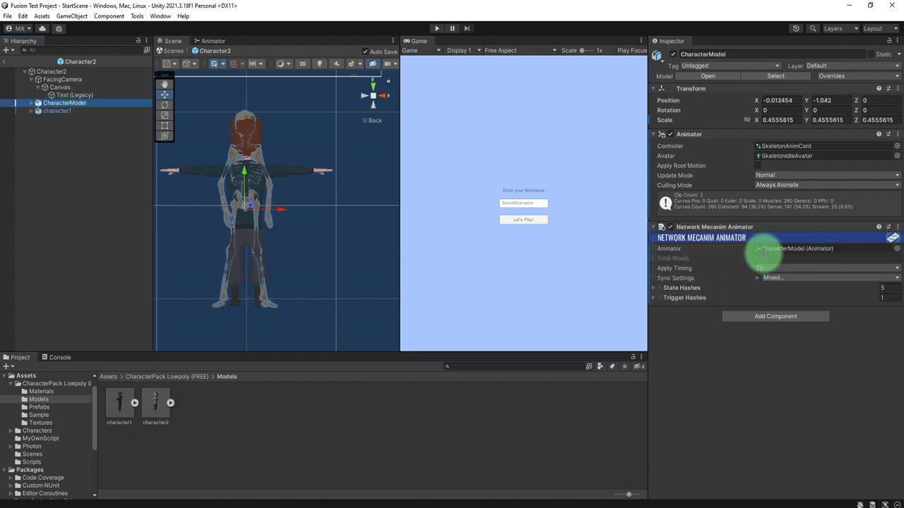
{"action": "left_click", "coordinate": [896, 227]}
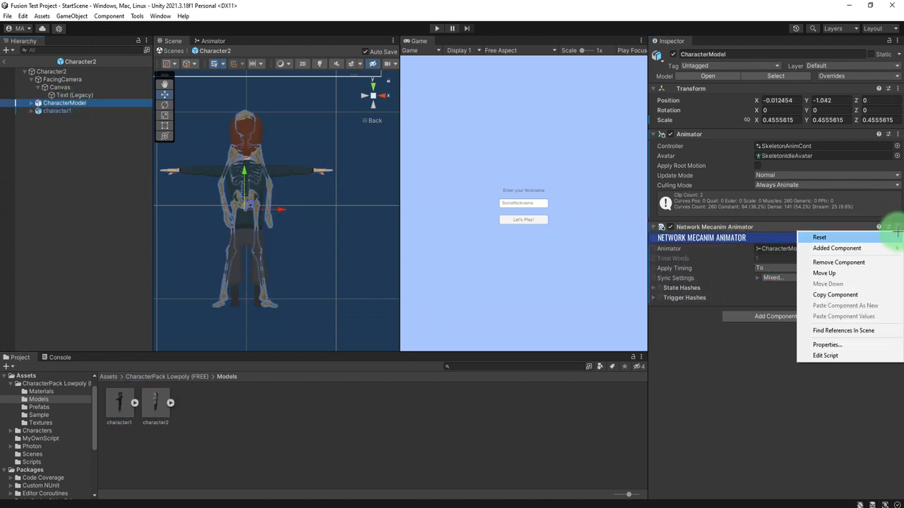
{"action": "left_click", "coordinate": [835, 295]}
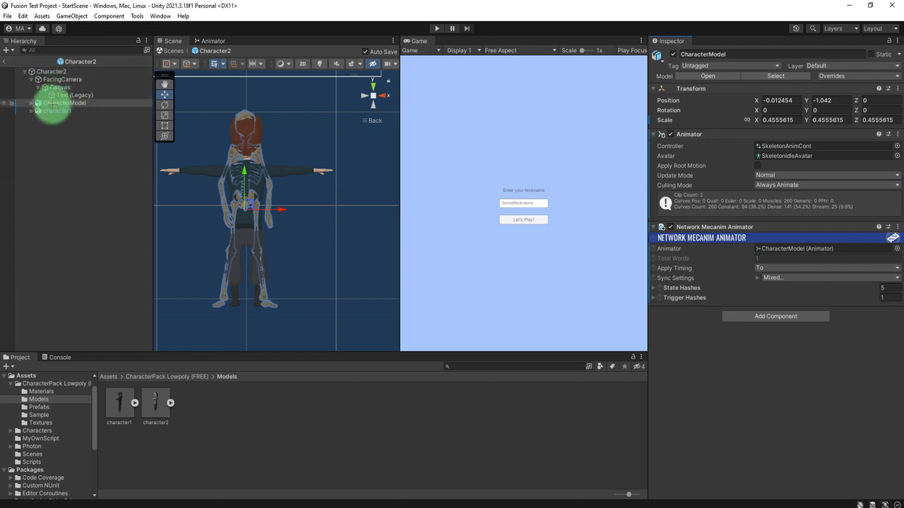
{"action": "left_click", "coordinate": [53, 111]}
{"action": "left_click", "coordinate": [896, 134]}
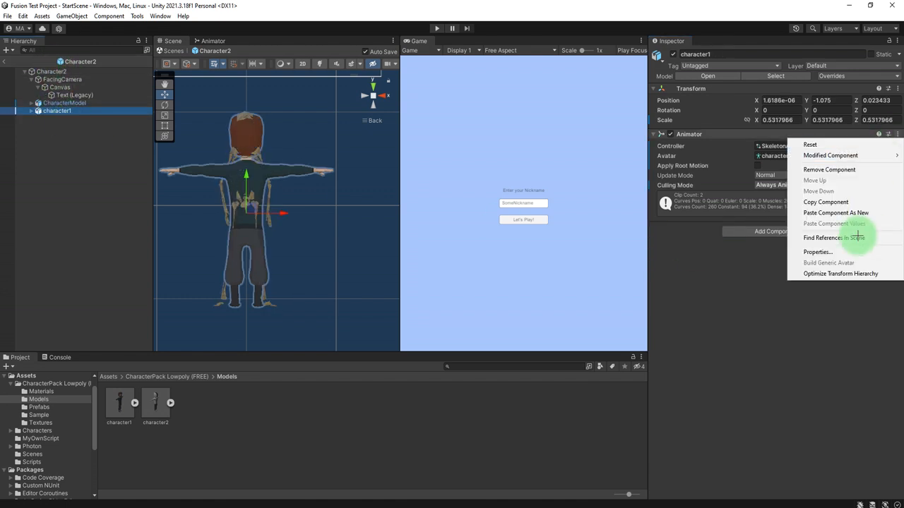
{"action": "left_click", "coordinate": [829, 212]}
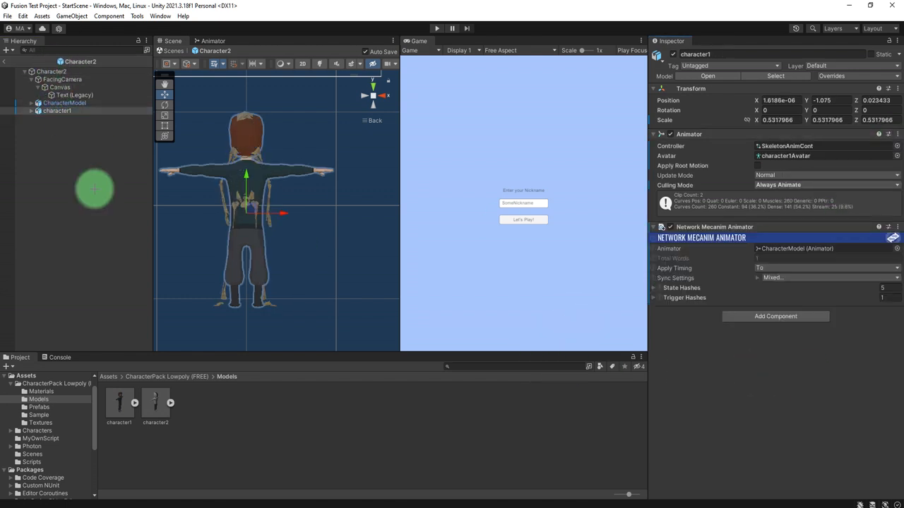
- Locate the CameraPosition object referenced by Cam Pos in Character2's Player Movement script and copy it from the skeleton's head bone
{"action": "left_click", "coordinate": [66, 72]}
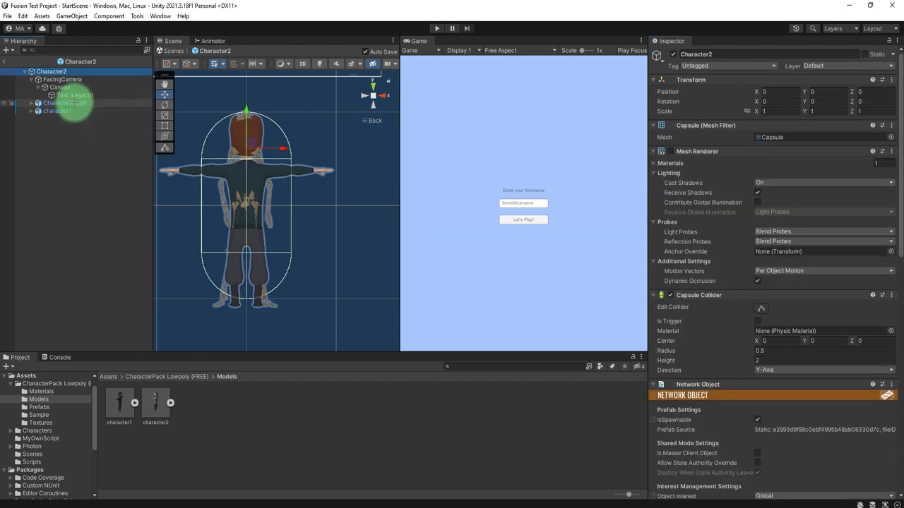
{"action": "scroll", "coordinate": [755, 402], "scroll_direction": "down", "scroll_amount": 12}
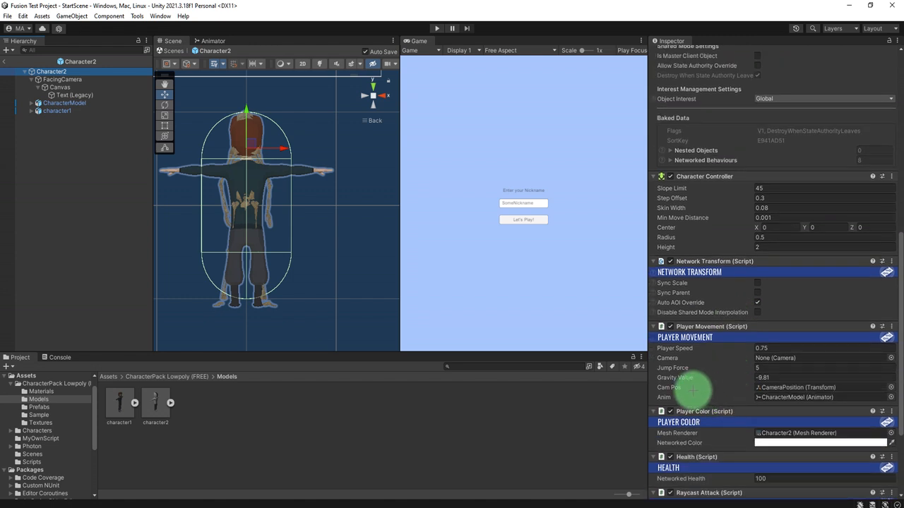
{"action": "left_click", "coordinate": [31, 103]}
{"action": "left_click", "coordinate": [39, 119]}
{"action": "left_click", "coordinate": [46, 142]}
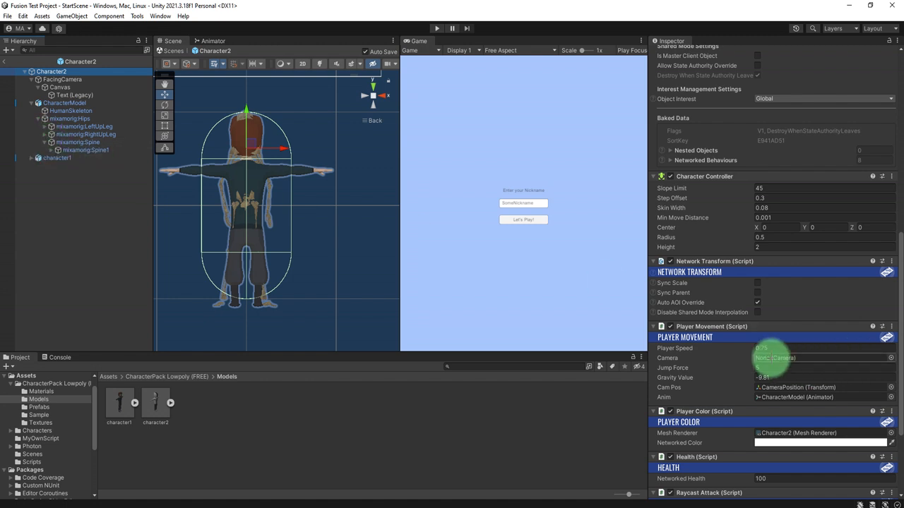
{"action": "left_click", "coordinate": [780, 387]}
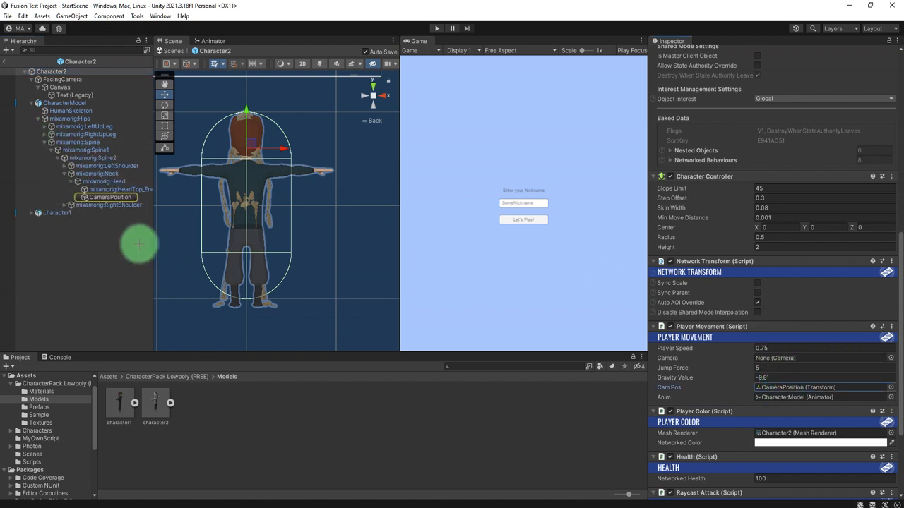
{"action": "left_click", "coordinate": [110, 197]}
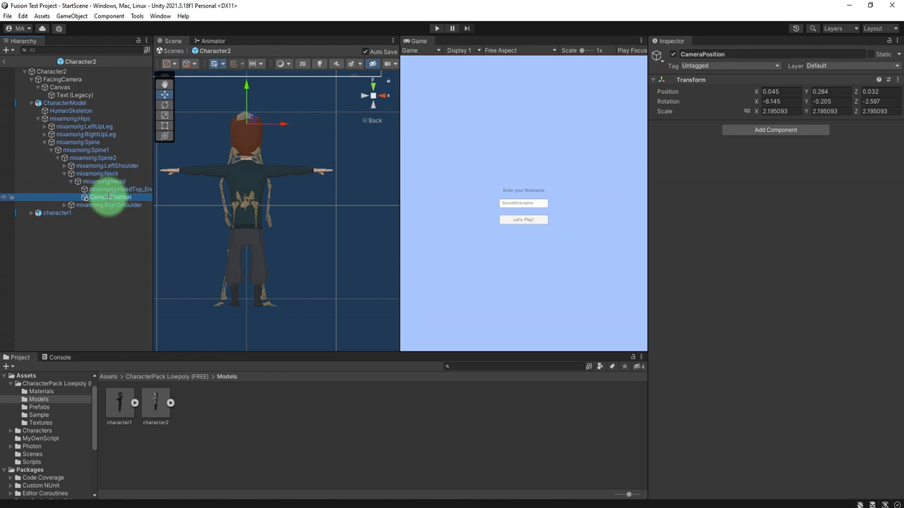
- Paste CameraPosition as a child of the Head bone in character1's armature
{"action": "left_click", "coordinate": [31, 213]}
{"action": "left_click", "coordinate": [37, 220]}
{"action": "left_click", "coordinate": [45, 228]}
{"action": "left_click", "coordinate": [56, 252]}
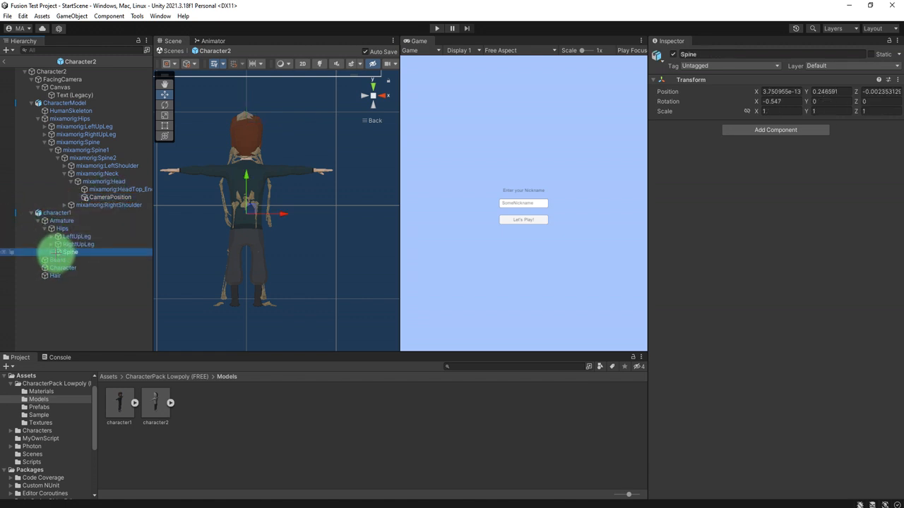
{"action": "left_click", "coordinate": [52, 252]}
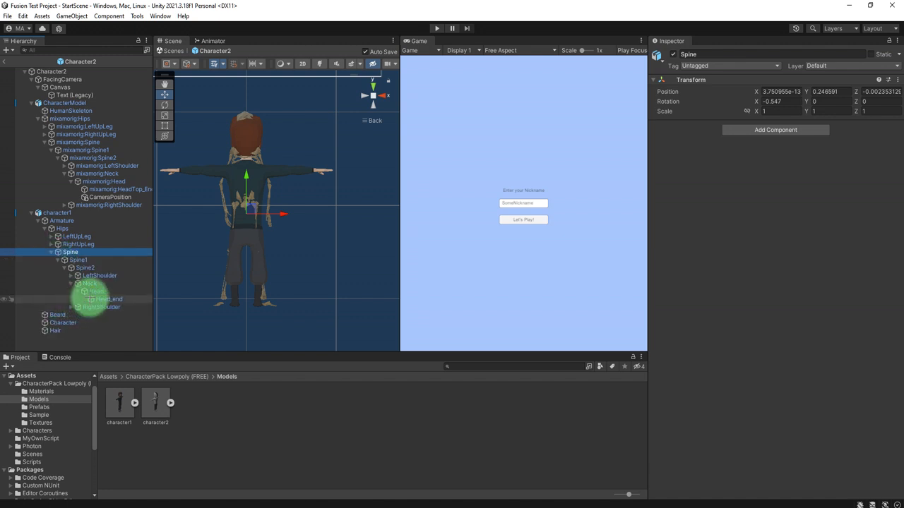
{"action": "left_click", "coordinate": [93, 291]}
{"action": "left_click_drag", "start_coordinate": [111, 197], "coordinate": [101, 289]}
{"action": "right_click", "coordinate": [101, 288]}
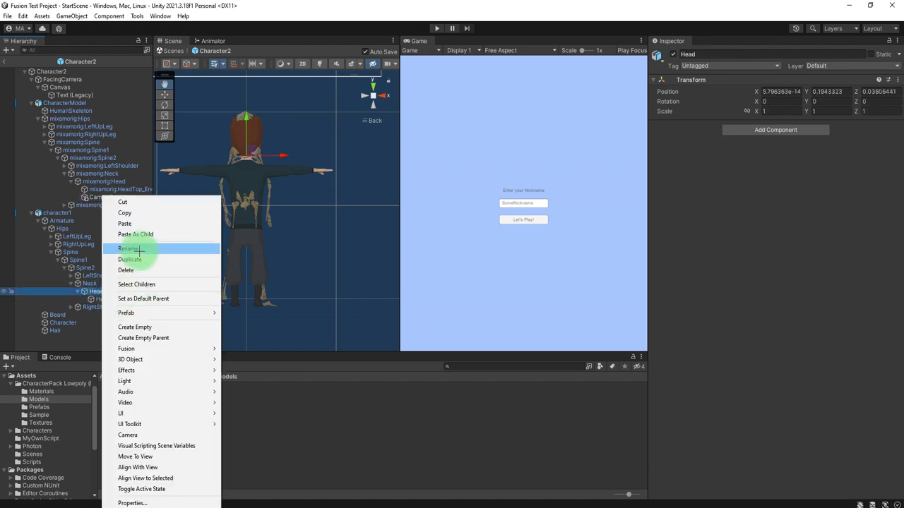
{"action": "left_click", "coordinate": [151, 231]}
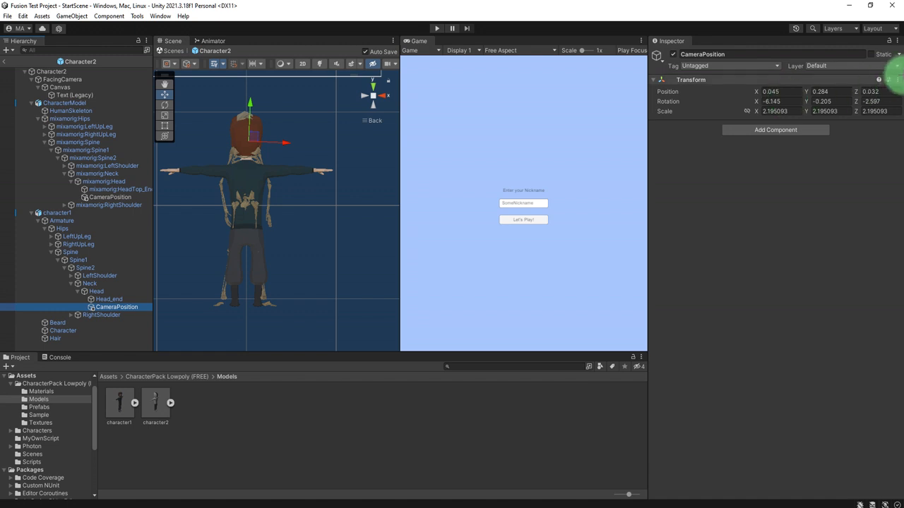
- Reset the whole transform of the new CameraPosition under character1's Head bone
{"action": "left_click", "coordinate": [897, 79]}
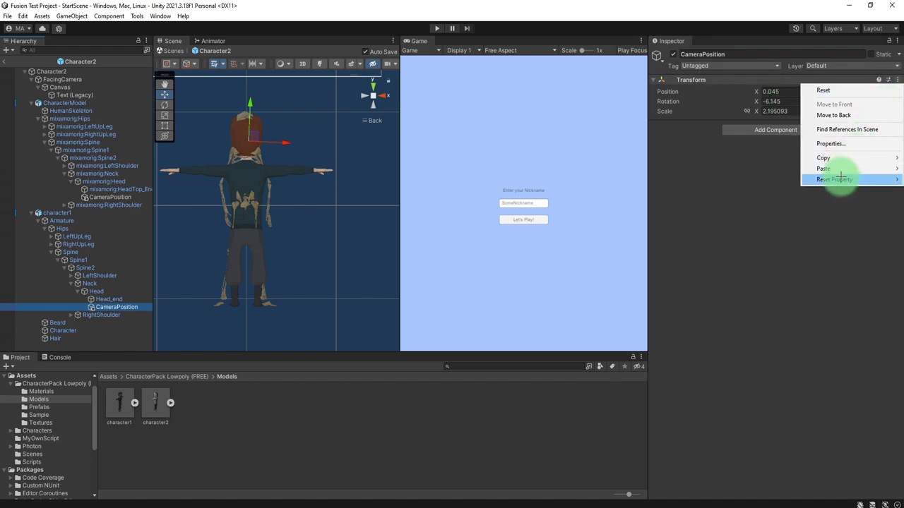
{"action": "mouse_move", "coordinate": [835, 179]}
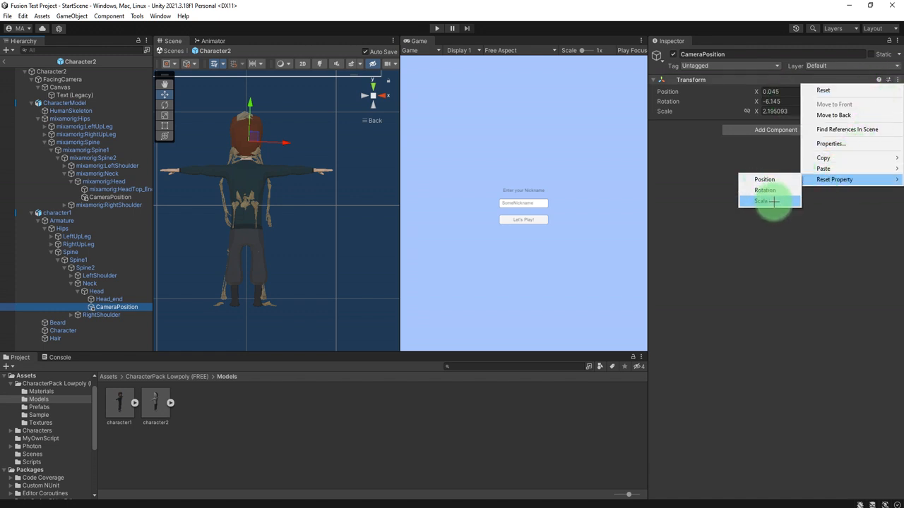
{"action": "left_click", "coordinate": [822, 89]}
- In a side view, move CameraPosition up and forward to character1's eye level, at about Y 0.372 and Z 0.137
{"action": "middle_click_drag", "start_coordinate": [327, 171], "coordinate": [299, 194]}
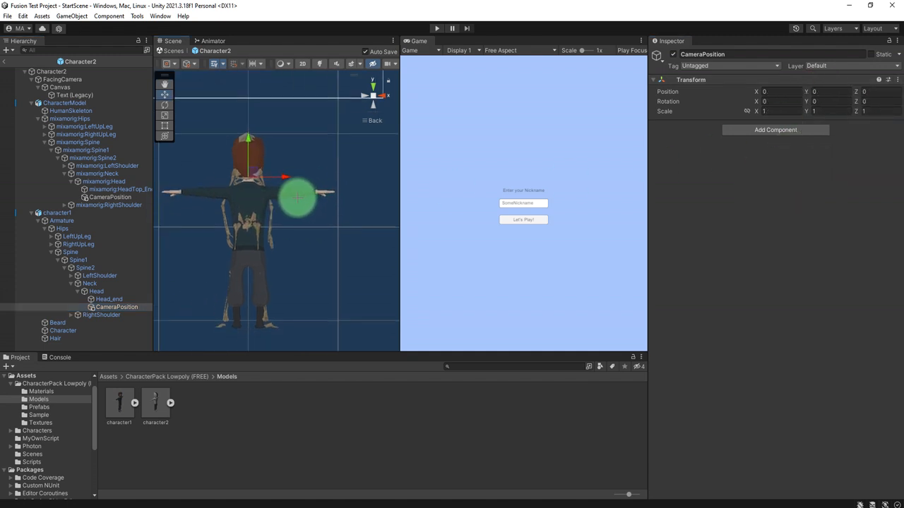
{"action": "scroll", "coordinate": [297, 197], "scroll_direction": "down", "scroll_amount": 8}
{"action": "left_click", "coordinate": [373, 95]}
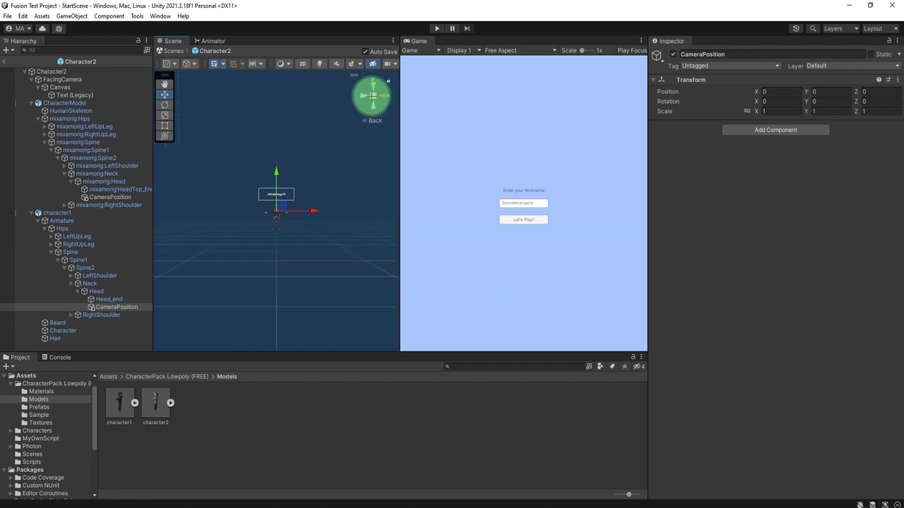
{"action": "scroll", "coordinate": [302, 198], "scroll_direction": "up", "scroll_amount": 9}
{"action": "left_click_drag", "start_coordinate": [302, 198], "coordinate": [282, 184], "text": "alt"}
{"action": "key", "text": "w"}
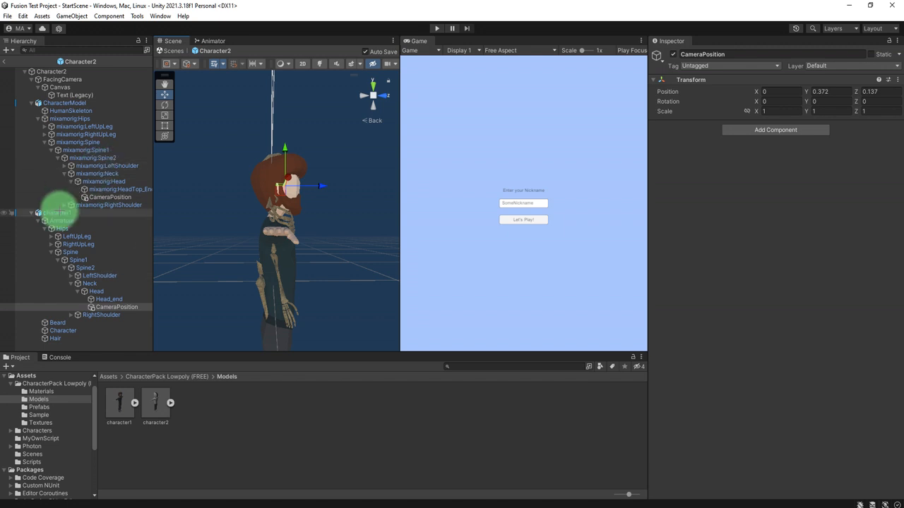
- Delete the CharacterModel skeleton from the Character2 prefab and select the prefab's root object
{"action": "left_click", "coordinate": [65, 103]}
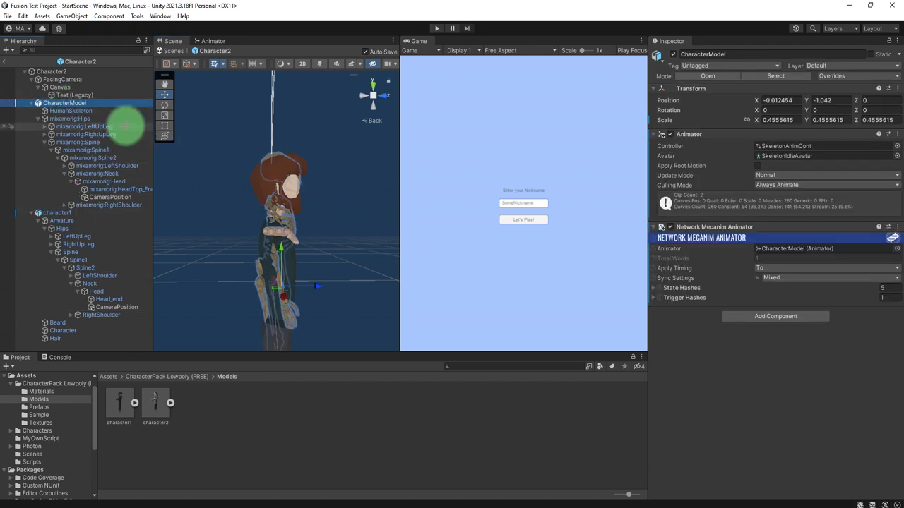
{"action": "key", "text": "Delete"}
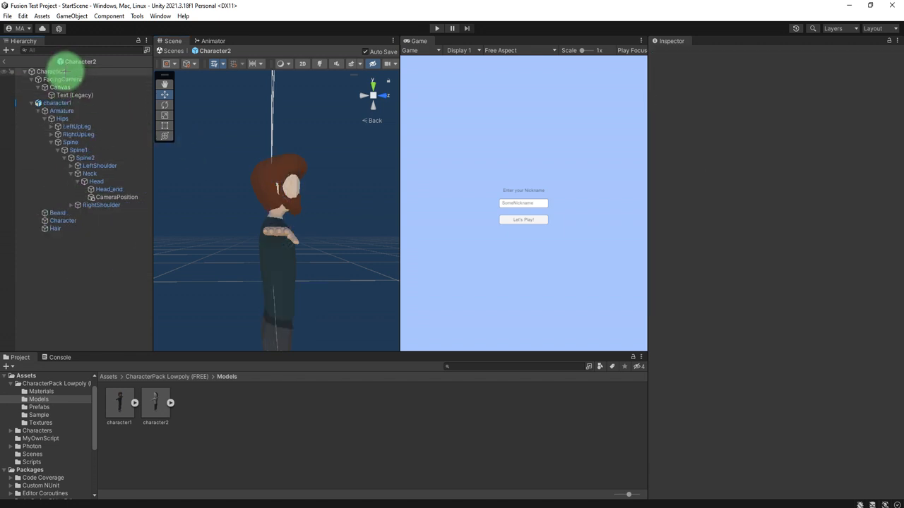
{"action": "left_click", "coordinate": [70, 71]}
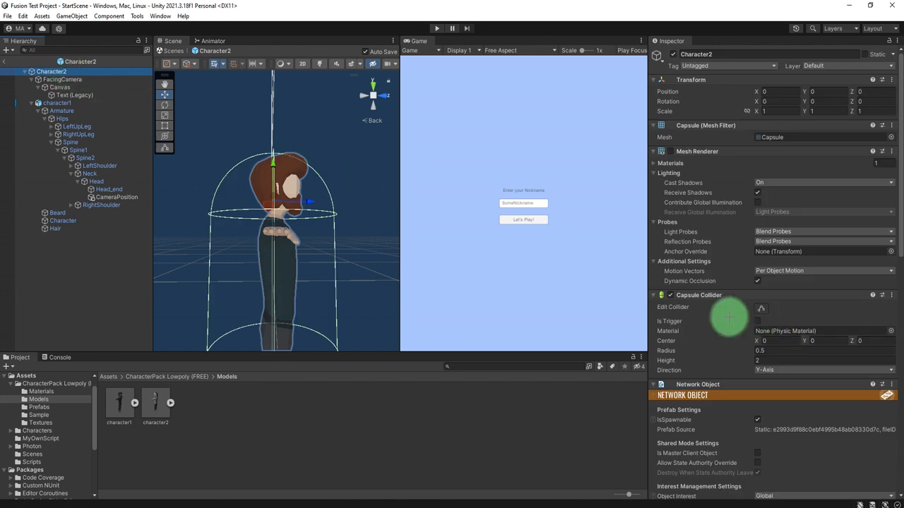
- In Character2's Player Movement script, assign CameraPosition as Cam Pos and character1 as Anim, and return to the scene
{"action": "scroll", "coordinate": [720, 351], "scroll_direction": "down", "scroll_amount": 10}
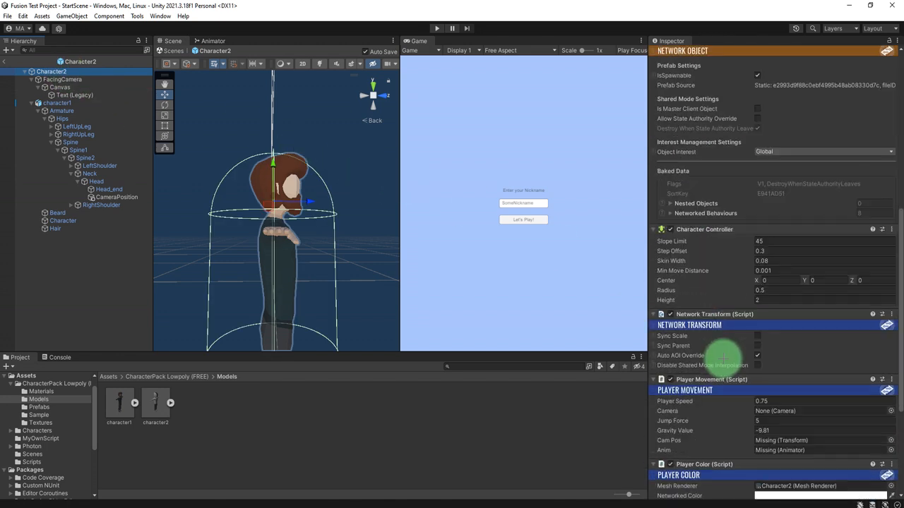
{"action": "scroll", "coordinate": [720, 360], "scroll_direction": "down", "scroll_amount": 3}
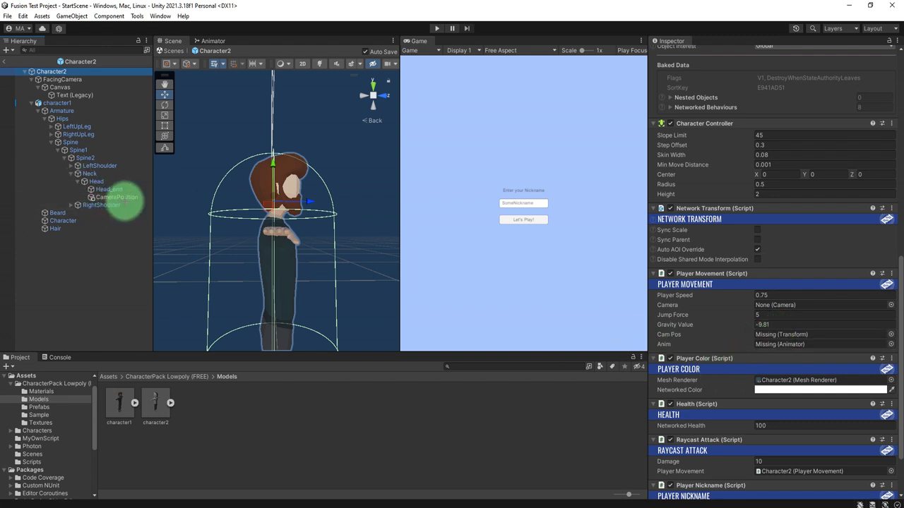
{"action": "left_click_drag", "start_coordinate": [116, 197], "coordinate": [783, 341]}
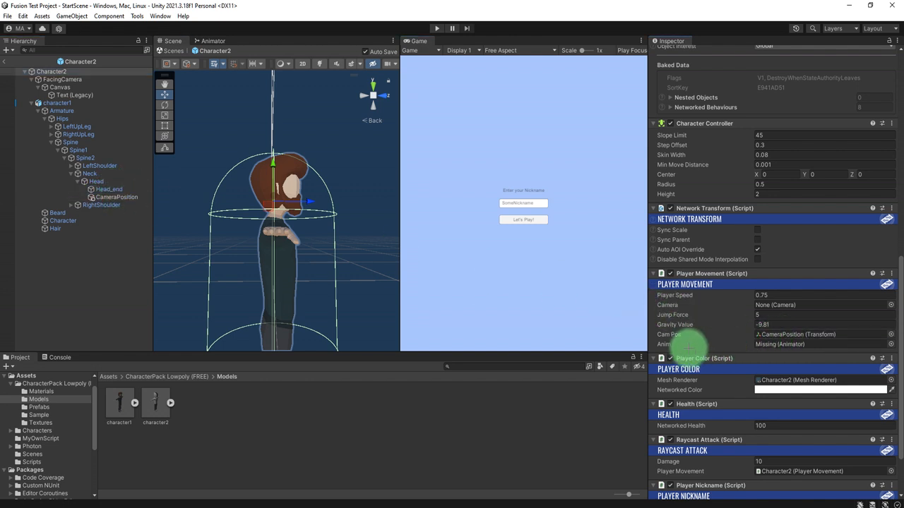
{"action": "left_click_drag", "start_coordinate": [64, 104], "coordinate": [795, 344]}
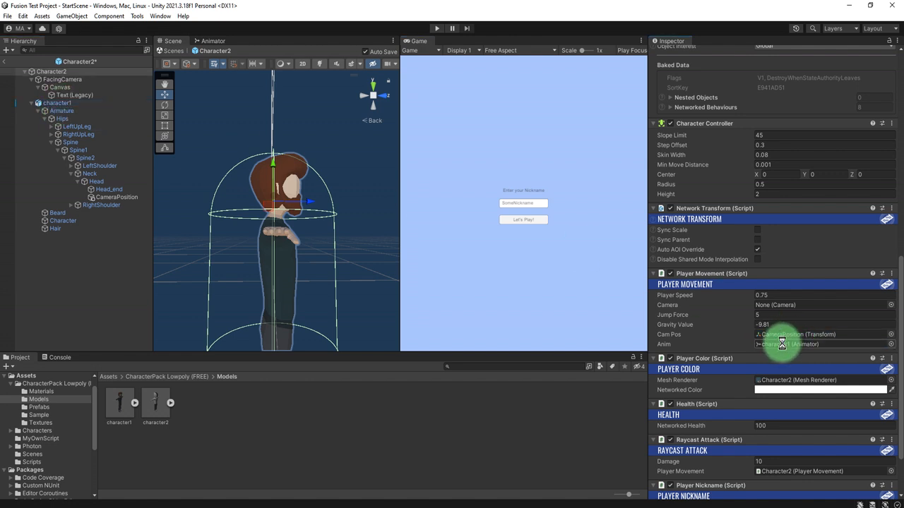
{"action": "left_click", "coordinate": [782, 344]}
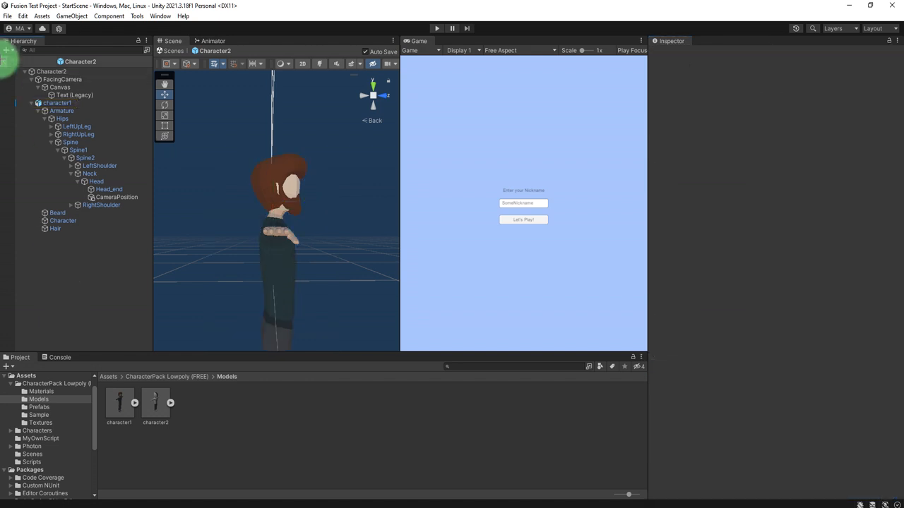
{"action": "left_click", "coordinate": [5, 61]}
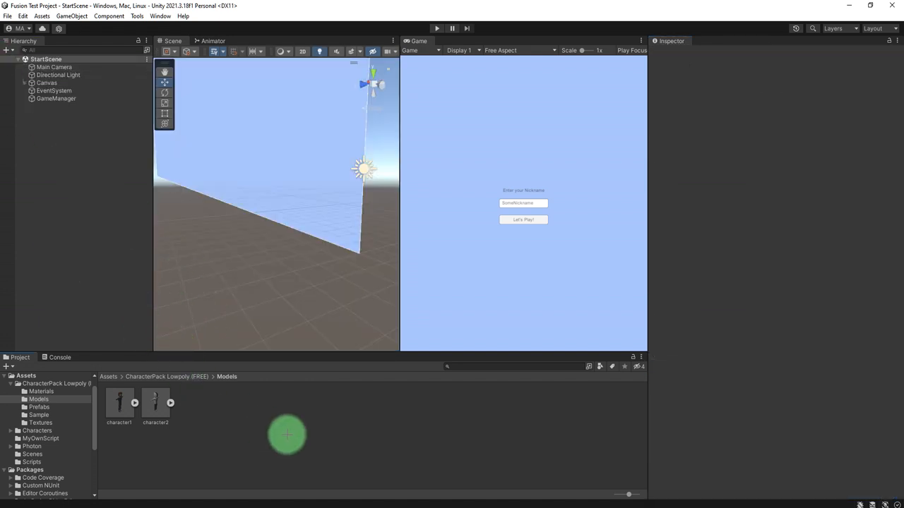
- Open the MultiplayerGame scene from the project's Scenes folder
{"action": "left_click", "coordinate": [108, 377]}
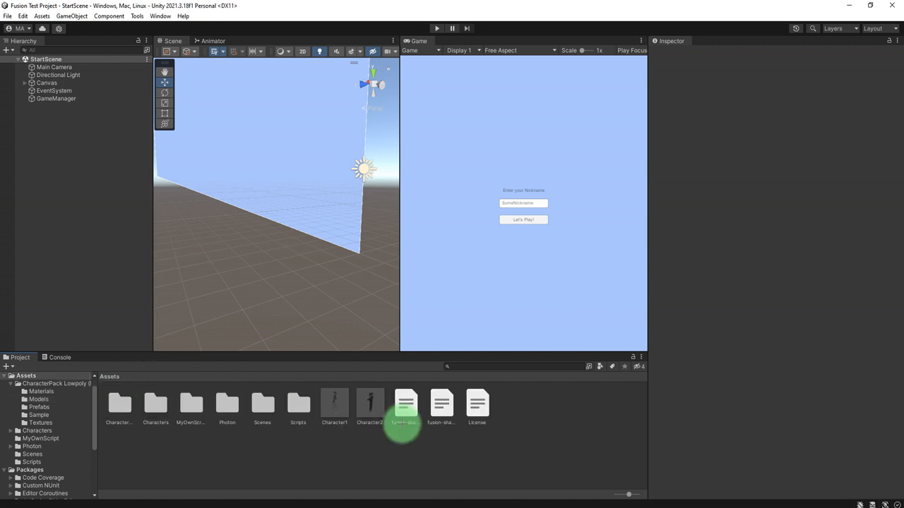
{"action": "double_click", "coordinate": [262, 408]}
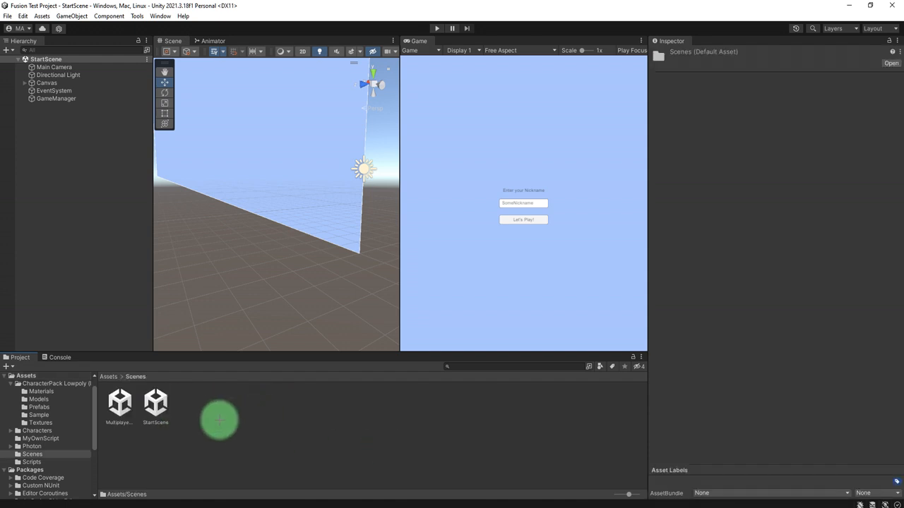
{"action": "double_click", "coordinate": [120, 403]}
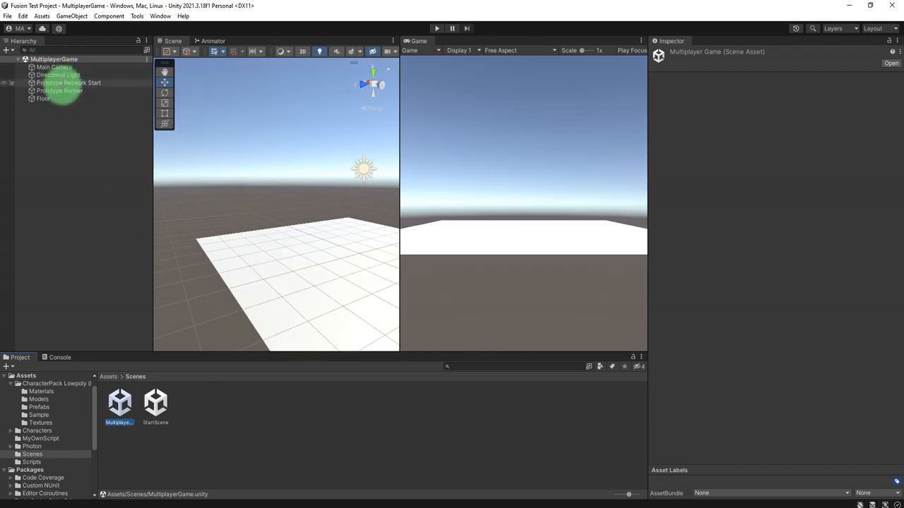
- Set the Player Spawner's Player Prefab on Prototype Runner to the Character2 prefab
{"action": "left_click", "coordinate": [62, 67]}
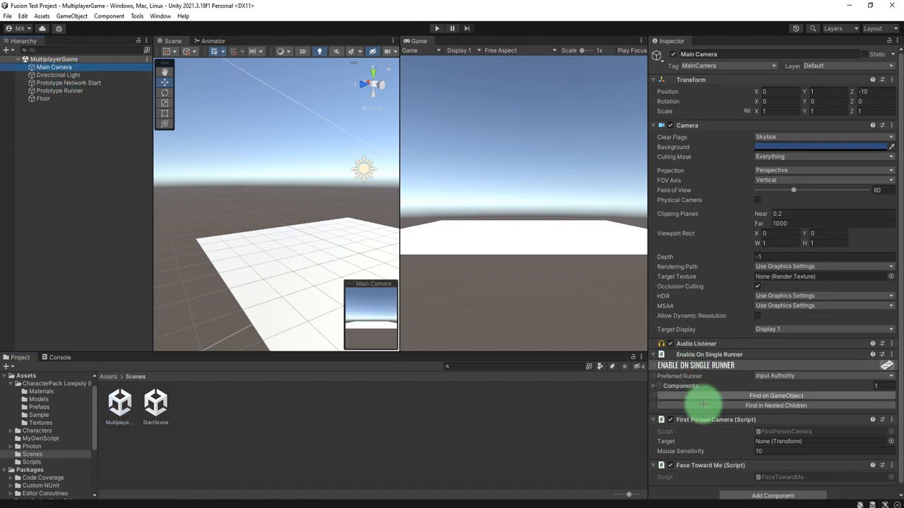
{"action": "scroll", "coordinate": [688, 441], "scroll_direction": "down", "scroll_amount": 1}
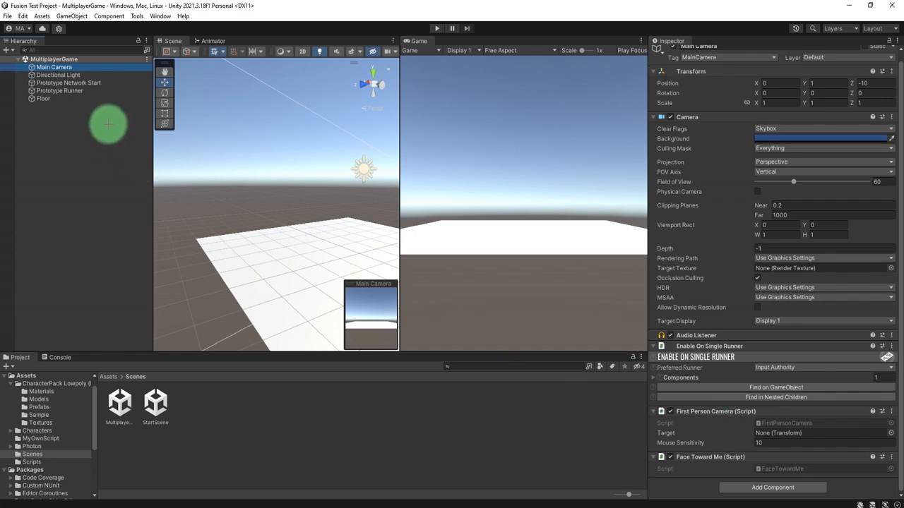
{"action": "left_click", "coordinate": [67, 91]}
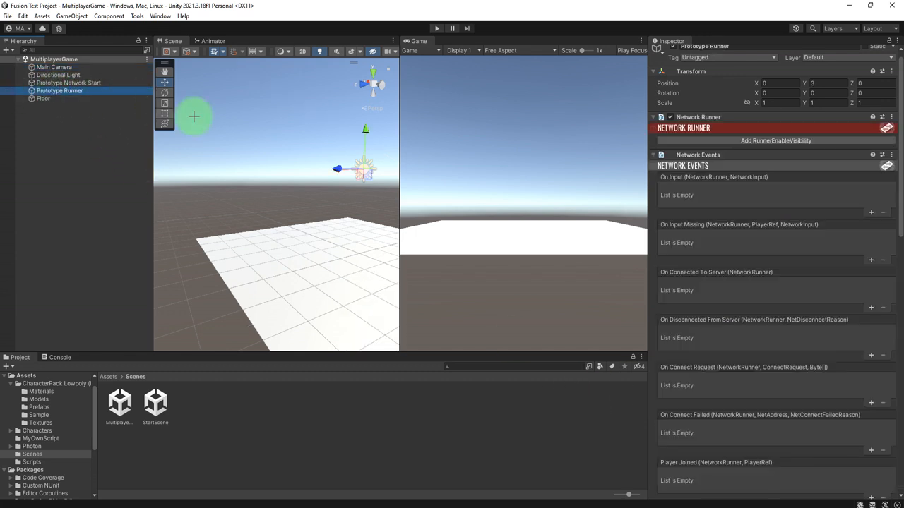
{"action": "scroll", "coordinate": [724, 438], "scroll_direction": "down", "scroll_amount": 10}
{"action": "scroll", "coordinate": [720, 448], "scroll_direction": "down", "scroll_amount": 10}
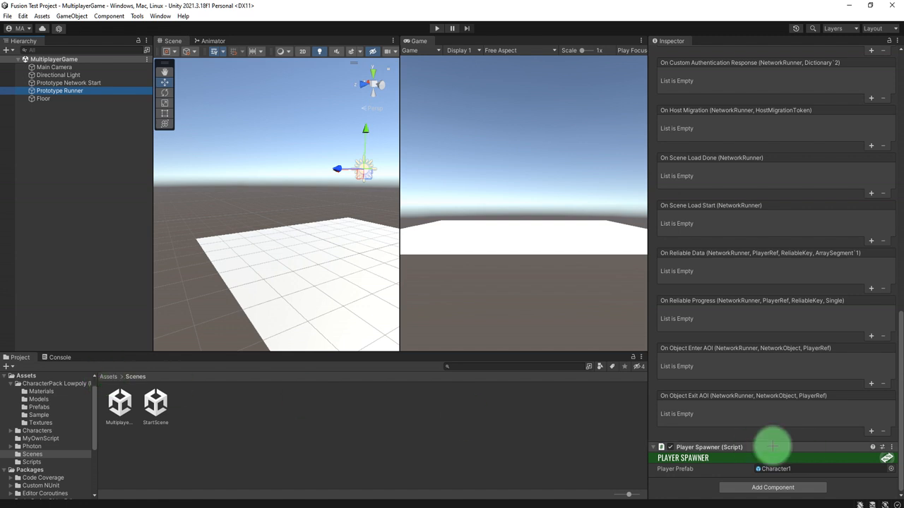
{"action": "left_click", "coordinate": [785, 469]}
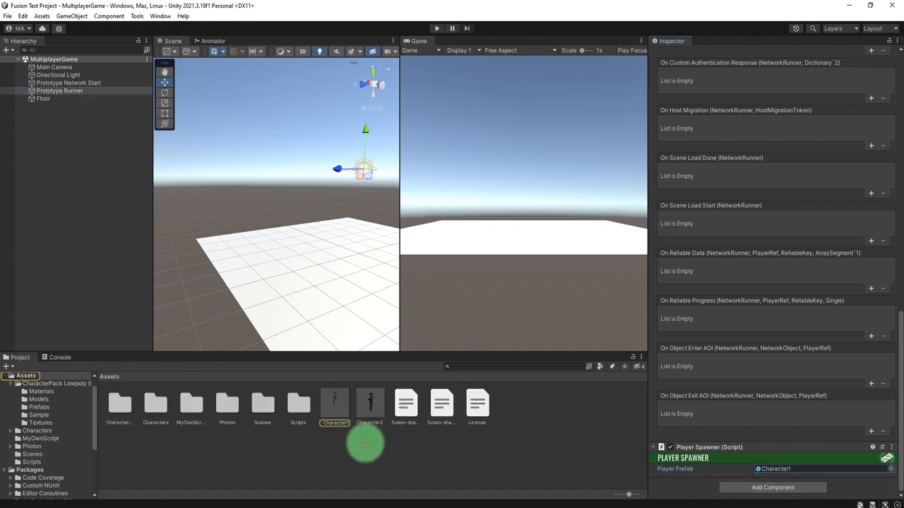
{"action": "left_click_drag", "start_coordinate": [352, 418], "coordinate": [758, 469]}
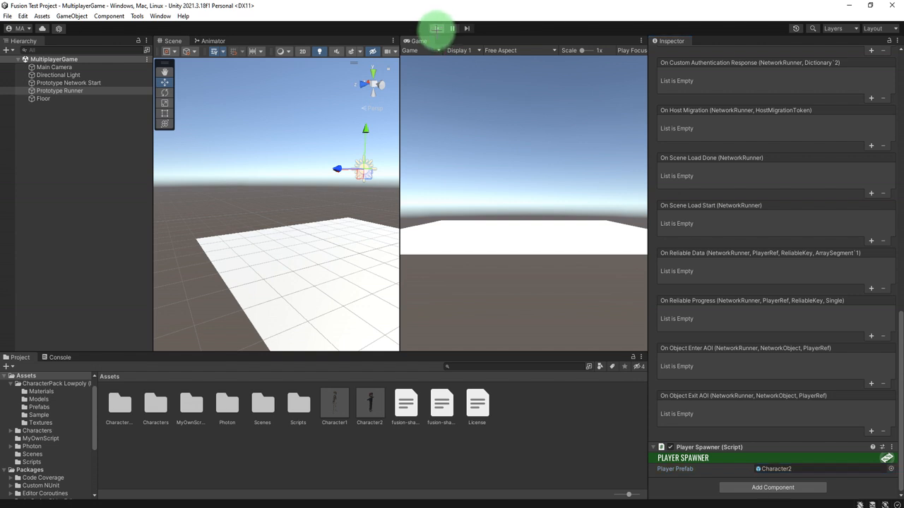
- Briefly run the MultiplayerGame scene, stop it, and open StartScene
{"action": "left_click", "coordinate": [437, 28]}
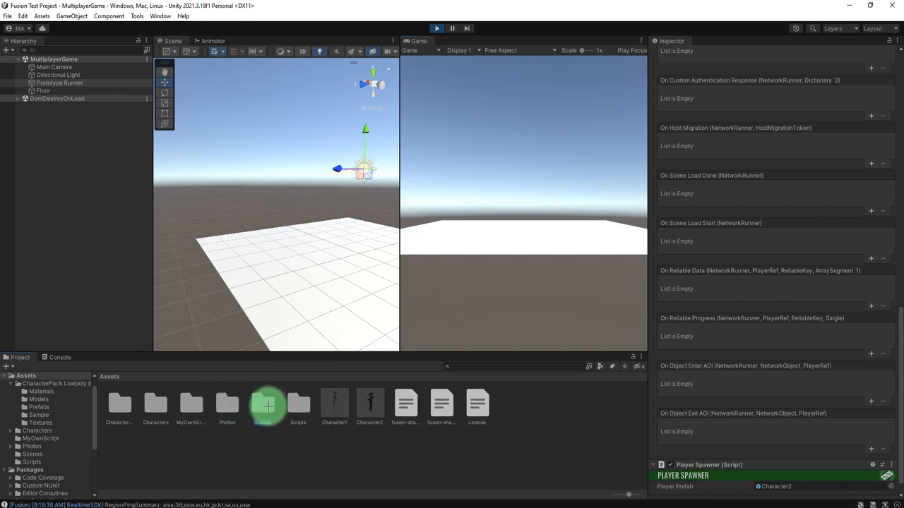
{"action": "double_click", "coordinate": [262, 403]}
{"action": "double_click", "coordinate": [156, 403]}
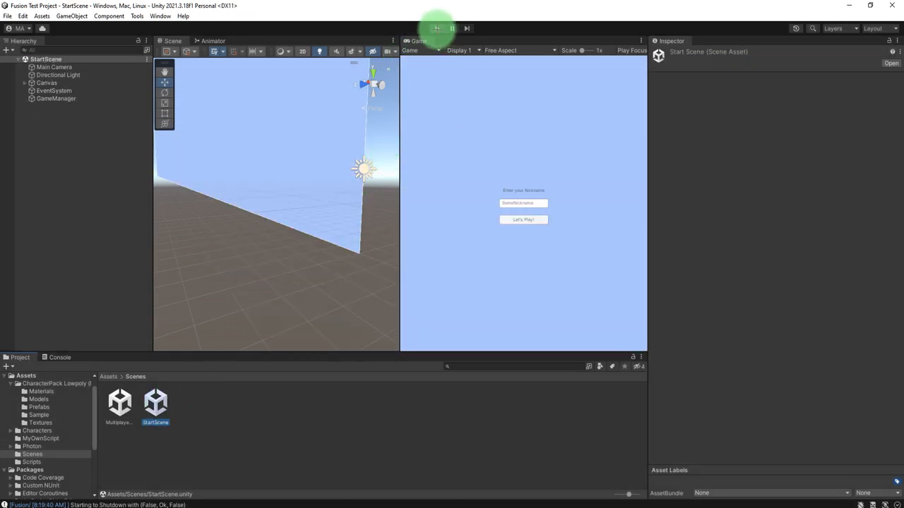
- Run StartScene, enter the multiplayer game, and test Character2's walking and first-person camera view
{"action": "left_click", "coordinate": [436, 28]}
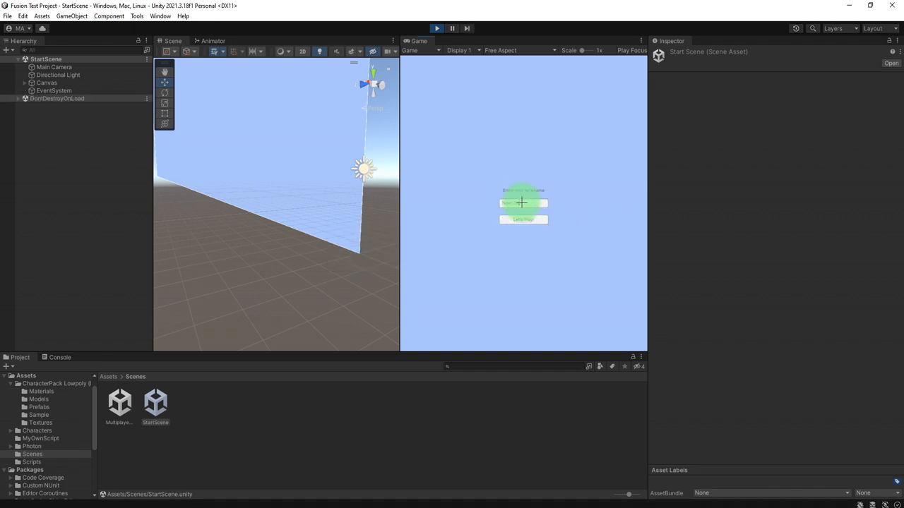
{"action": "left_click", "coordinate": [541, 220]}
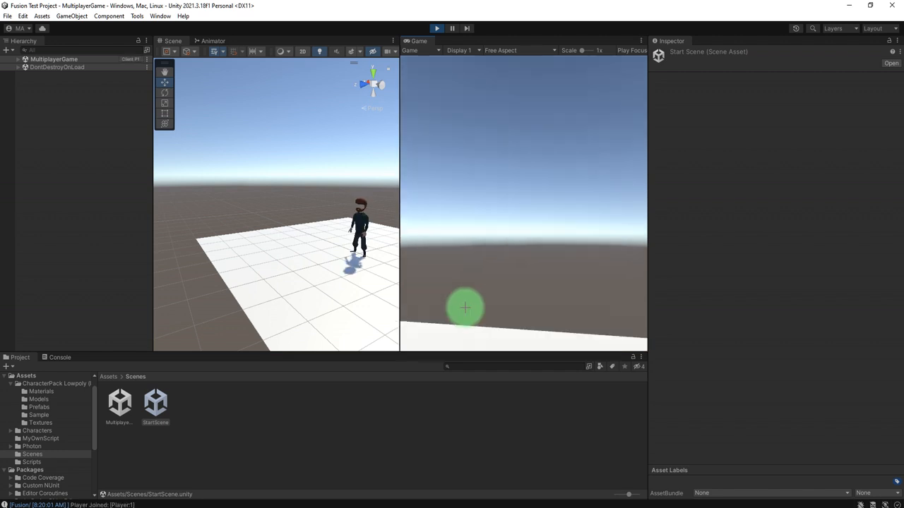
{"action": "key", "text": "w"}
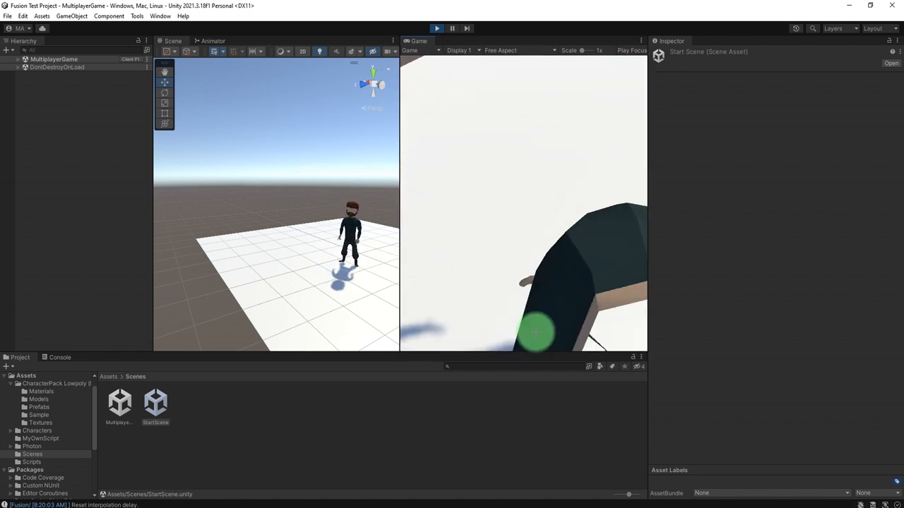
{"action": "key", "text": "w"}
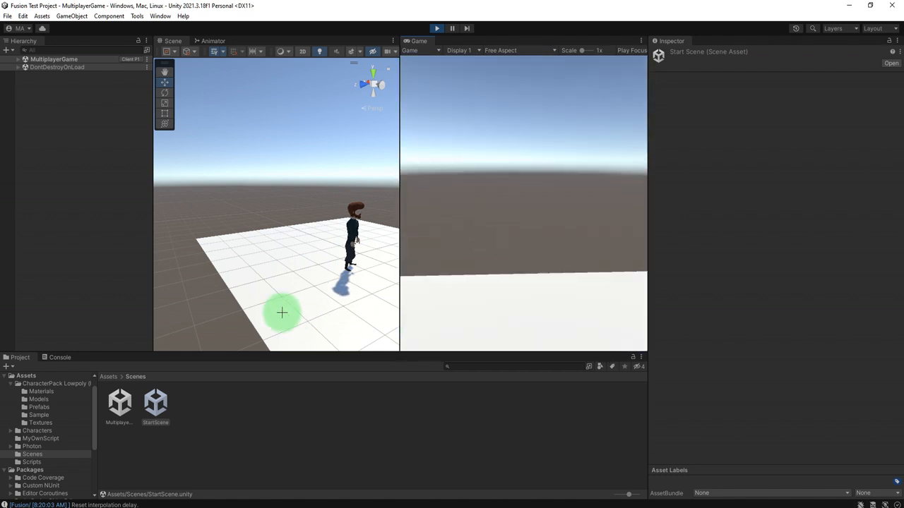
{"action": "left_click", "coordinate": [453, 306]}
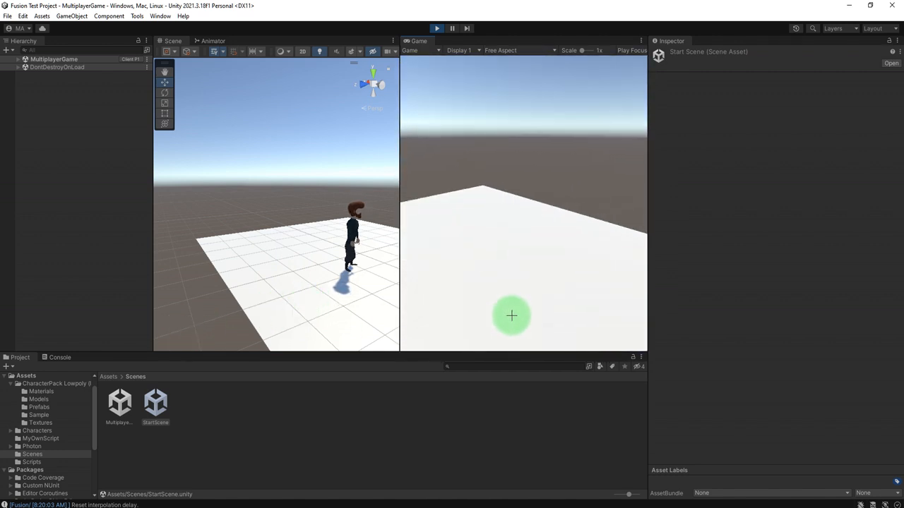